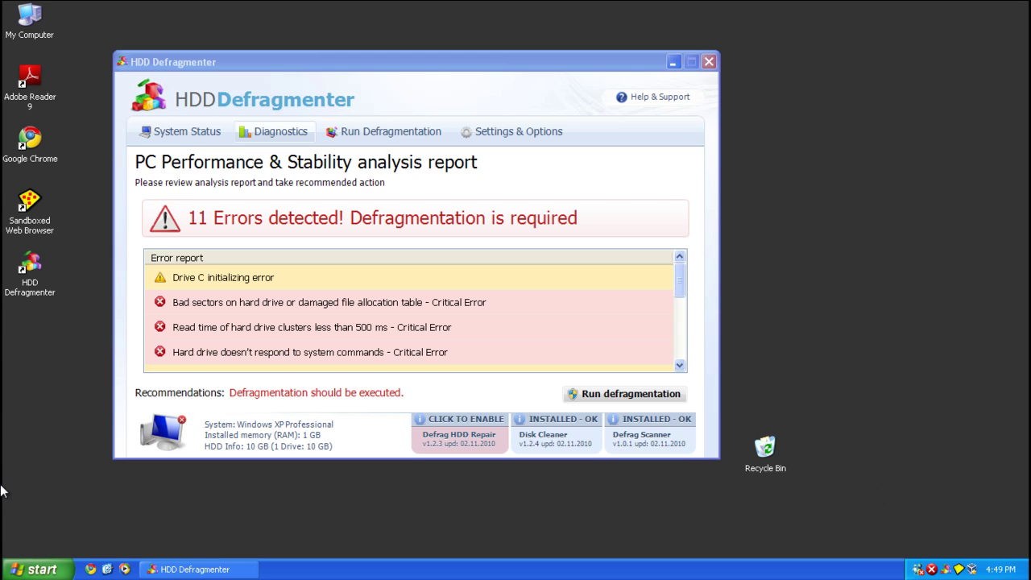
Browse from My Computer into Local Disk (C:) and its WINDOWS folder, then back to C:.
{"action": "double_click", "coordinate": [35, 31]}
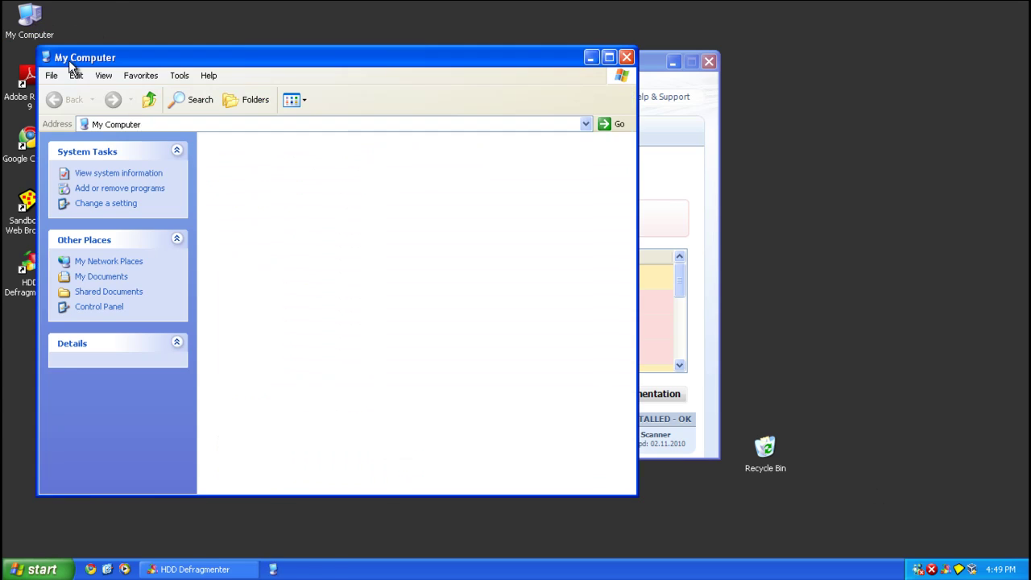
{"action": "double_click", "coordinate": [253, 247]}
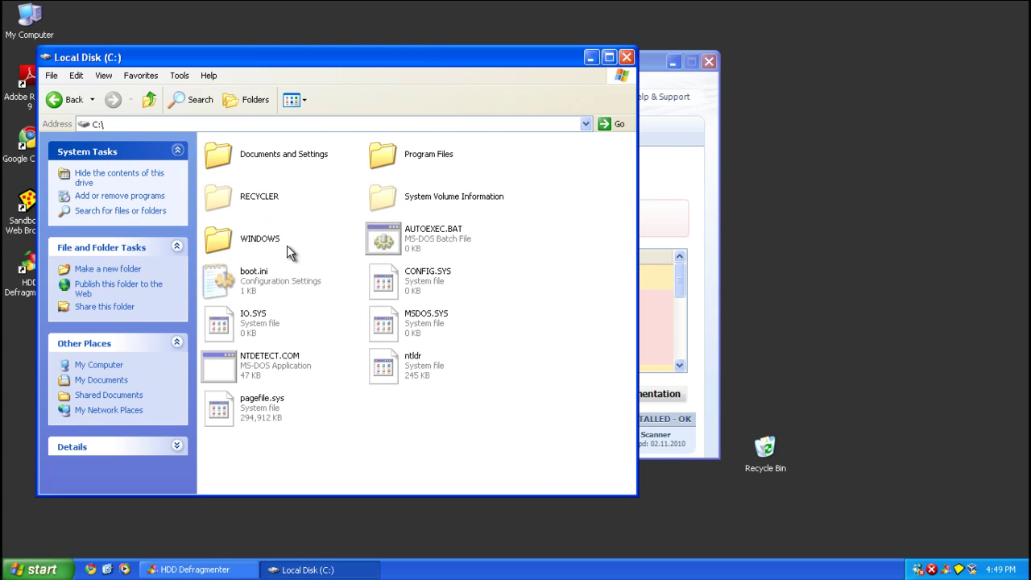
{"action": "double_click", "coordinate": [252, 246]}
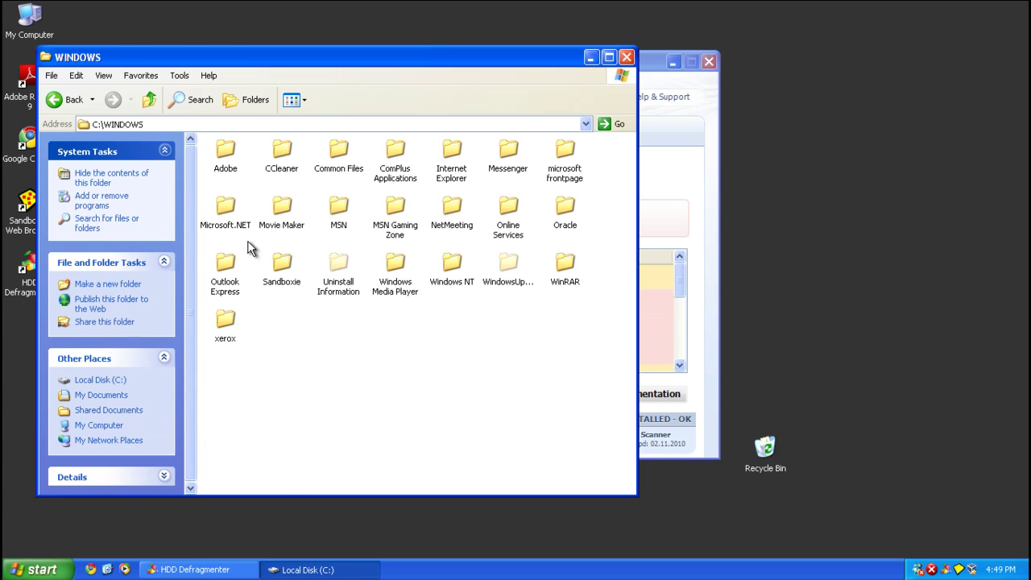
{"action": "left_click", "coordinate": [149, 99]}
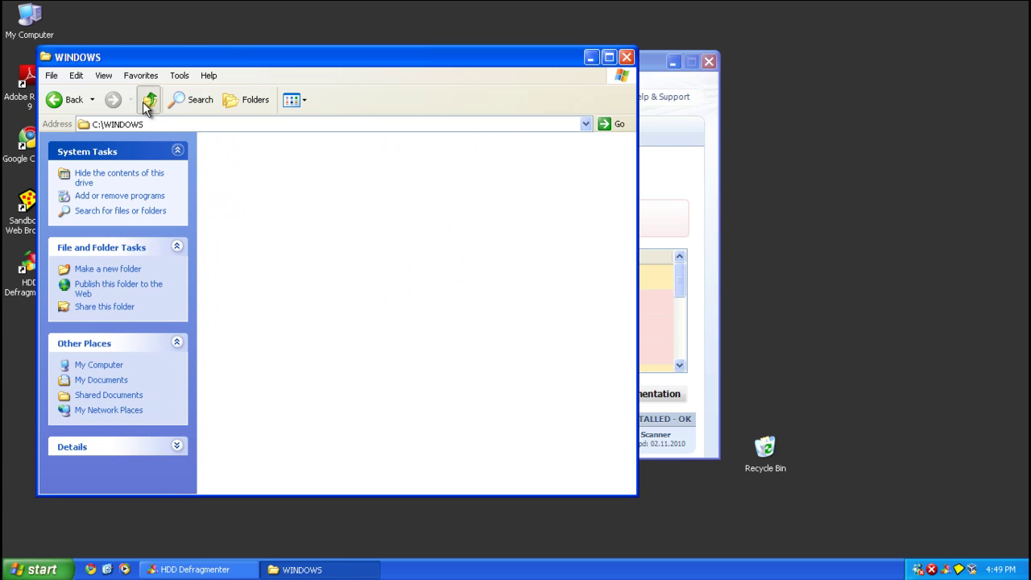
Inspect Program Files, opening Greenstone.bmp and a $NtUninstall folder, then close Explorer.
{"action": "double_click", "coordinate": [381, 152]}
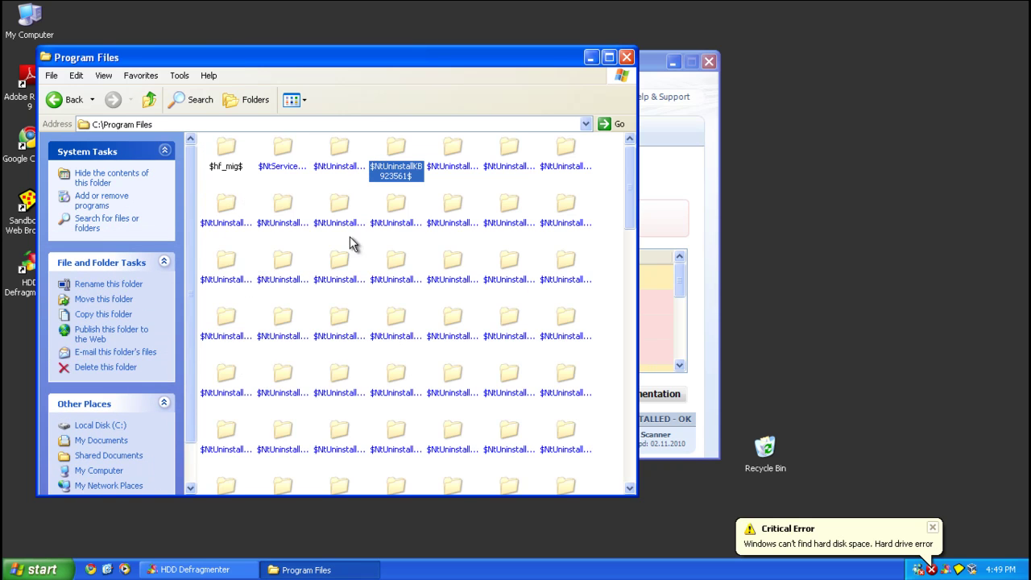
{"action": "scroll", "coordinate": [382, 249], "scroll_direction": "down", "scroll_amount": 15}
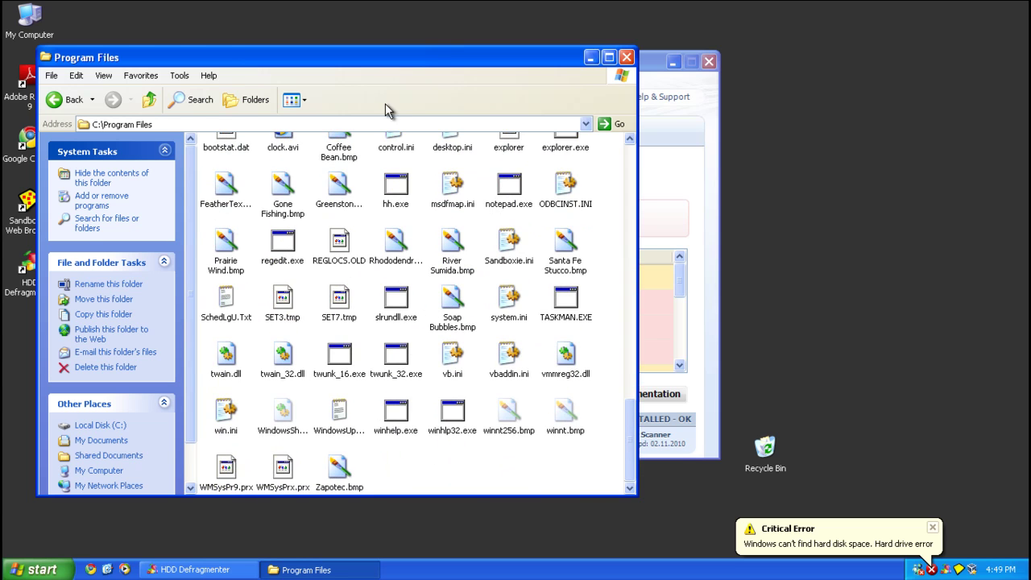
{"action": "double_click", "coordinate": [339, 185]}
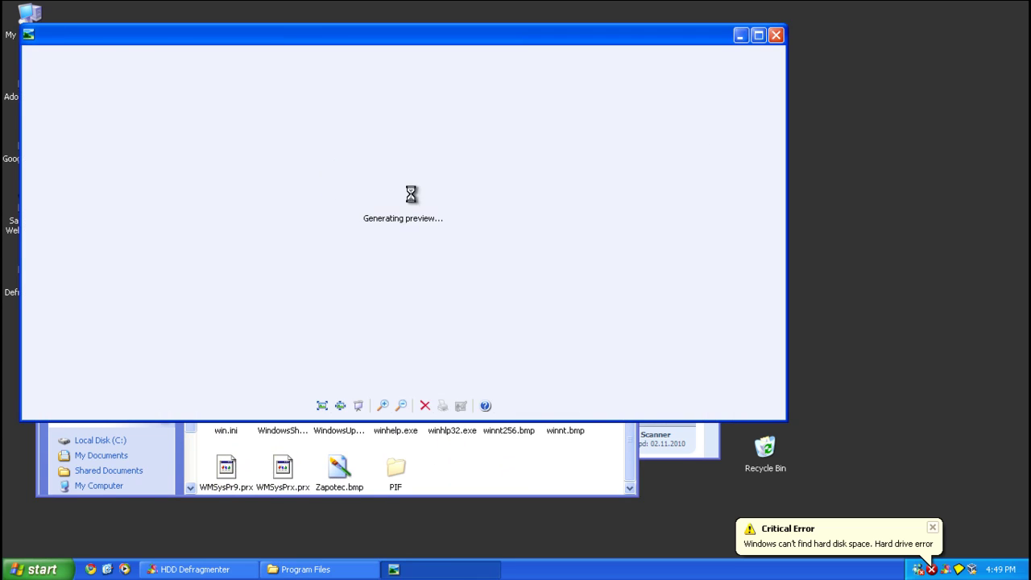
{"action": "left_click", "coordinate": [776, 35]}
{"action": "scroll", "coordinate": [463, 235], "scroll_direction": "up", "scroll_amount": 10}
{"action": "double_click", "coordinate": [396, 206]}
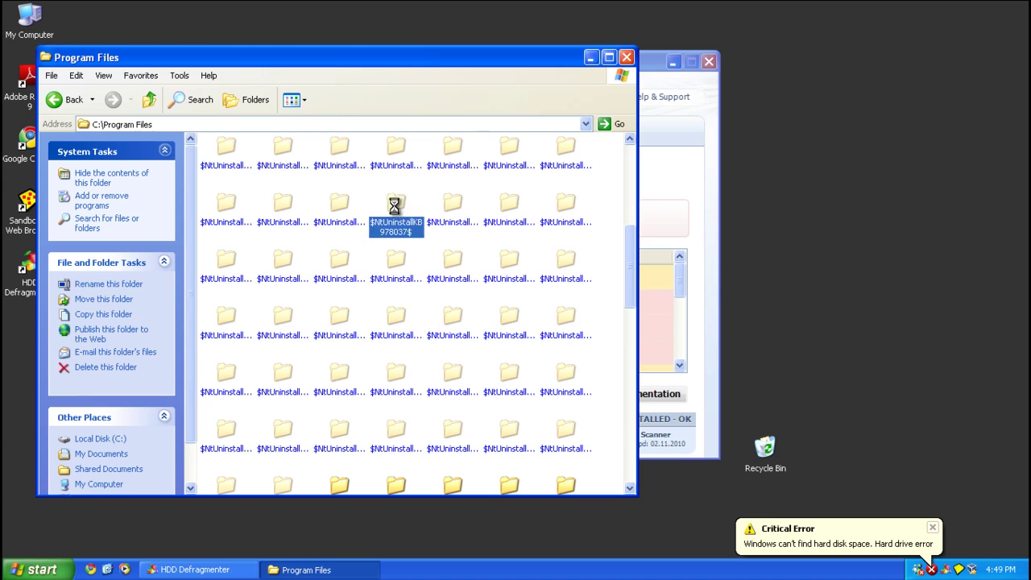
{"action": "left_click", "coordinate": [518, 332]}
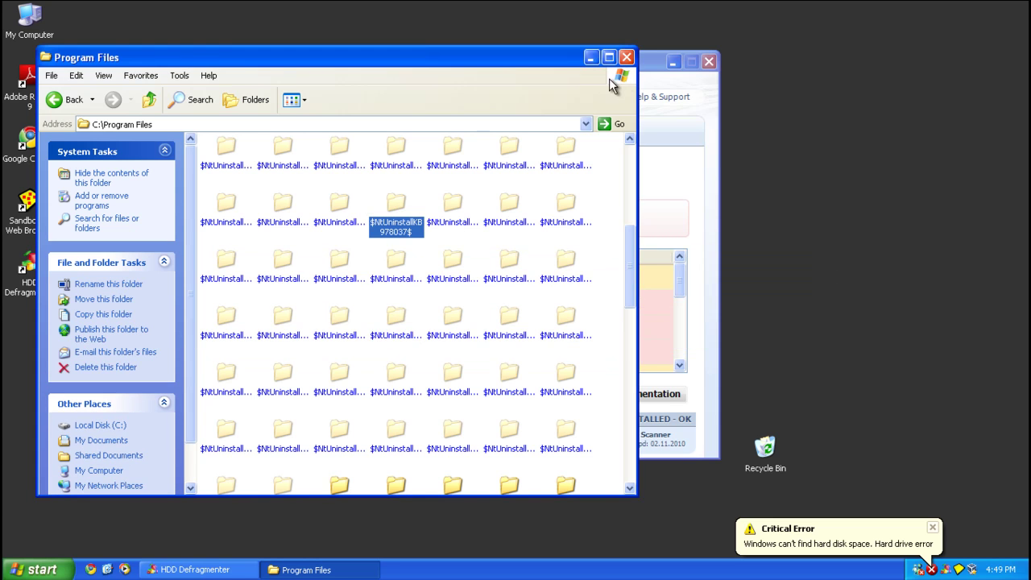
{"action": "left_click", "coordinate": [627, 58]}
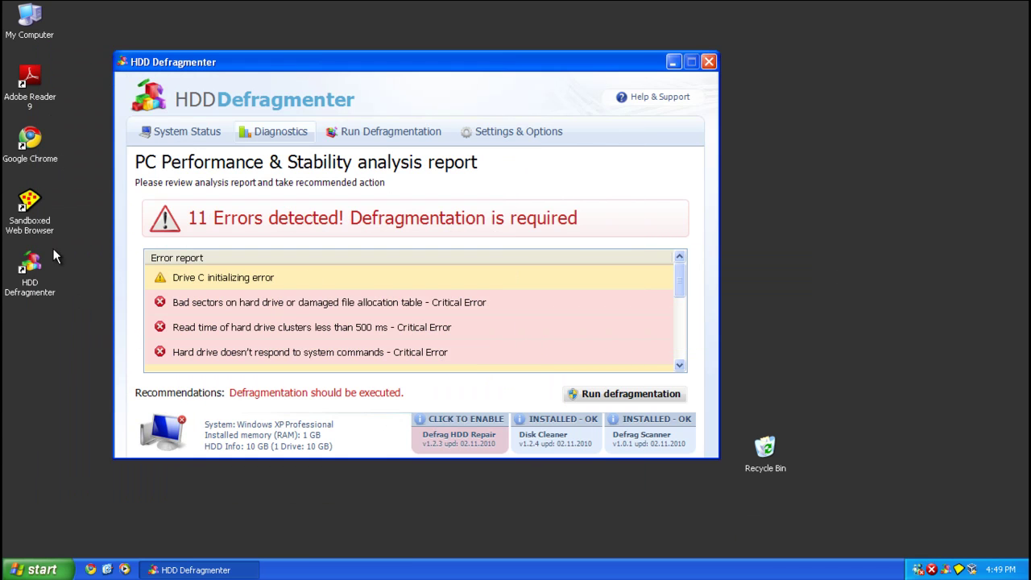
{"action": "left_click", "coordinate": [35, 93]}
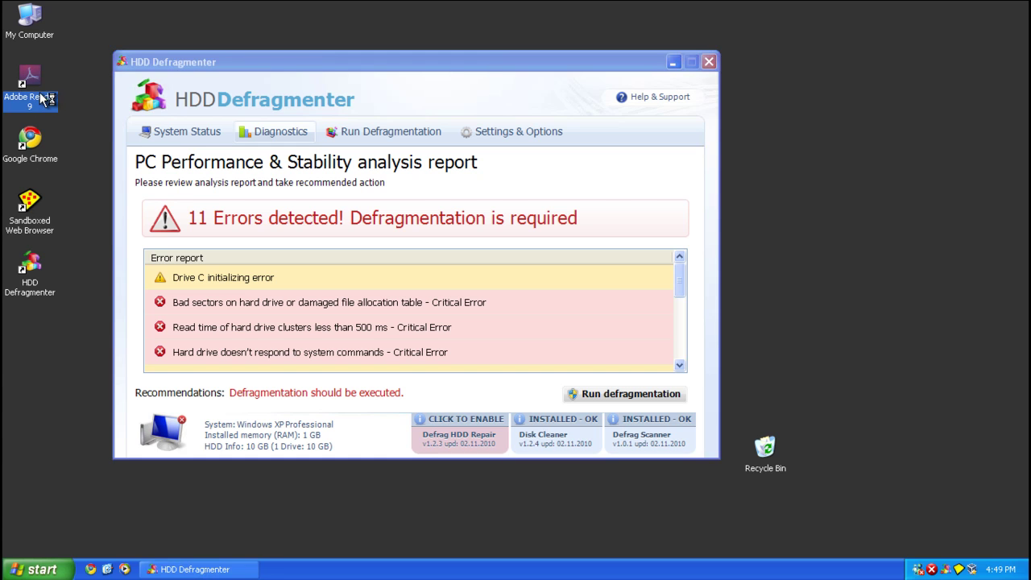
{"action": "left_click", "coordinate": [36, 151]}
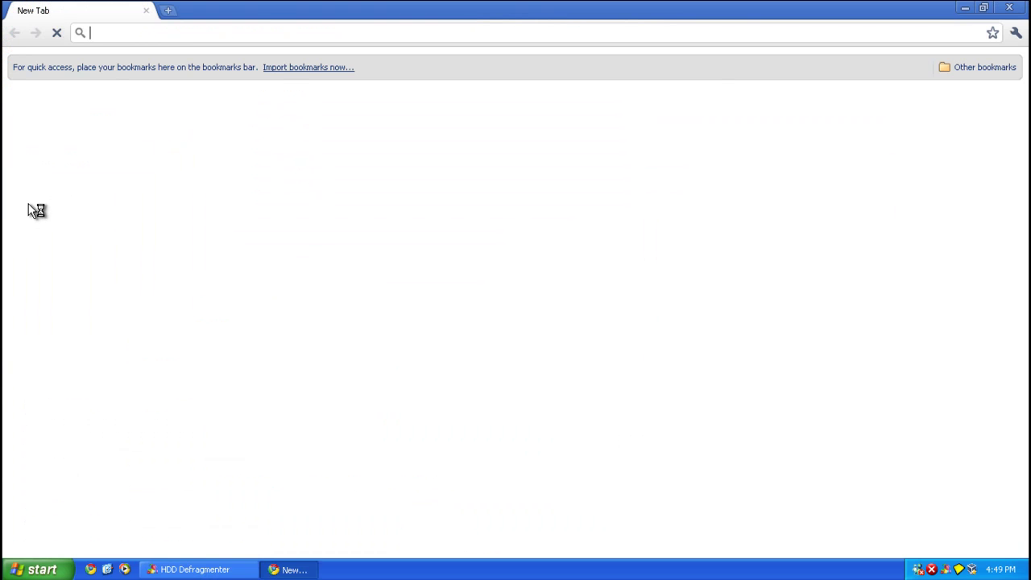
{"action": "left_click", "coordinate": [1013, 10]}
{"action": "left_click", "coordinate": [37, 569]}
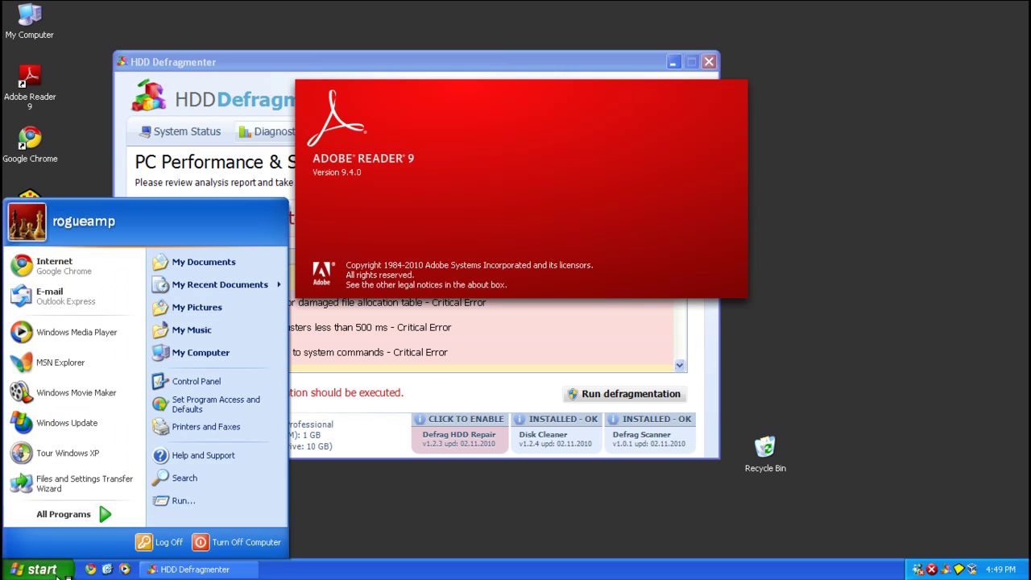
{"action": "left_click", "coordinate": [66, 392]}
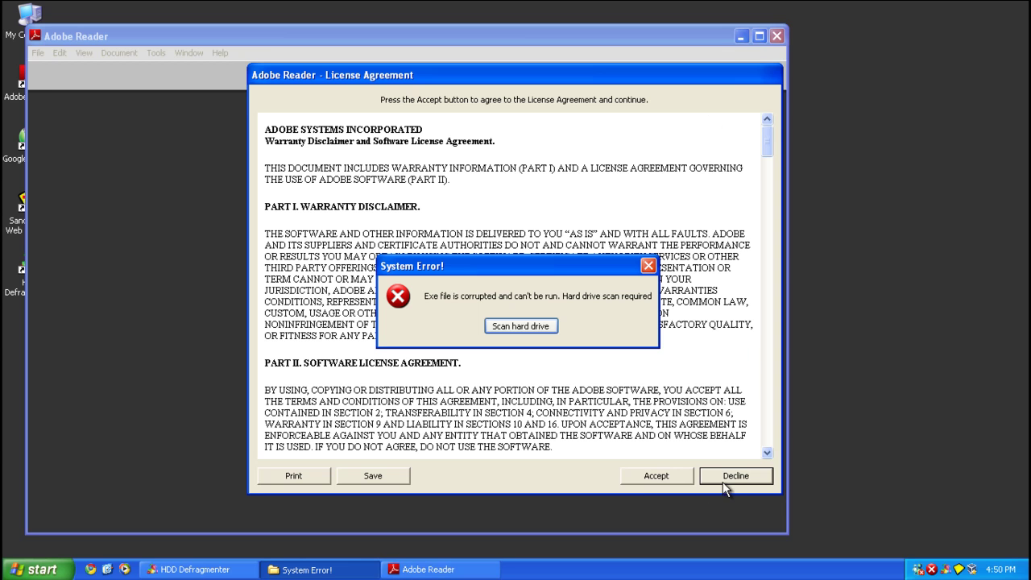
{"action": "left_click", "coordinate": [670, 481]}
{"action": "left_click", "coordinate": [777, 35]}
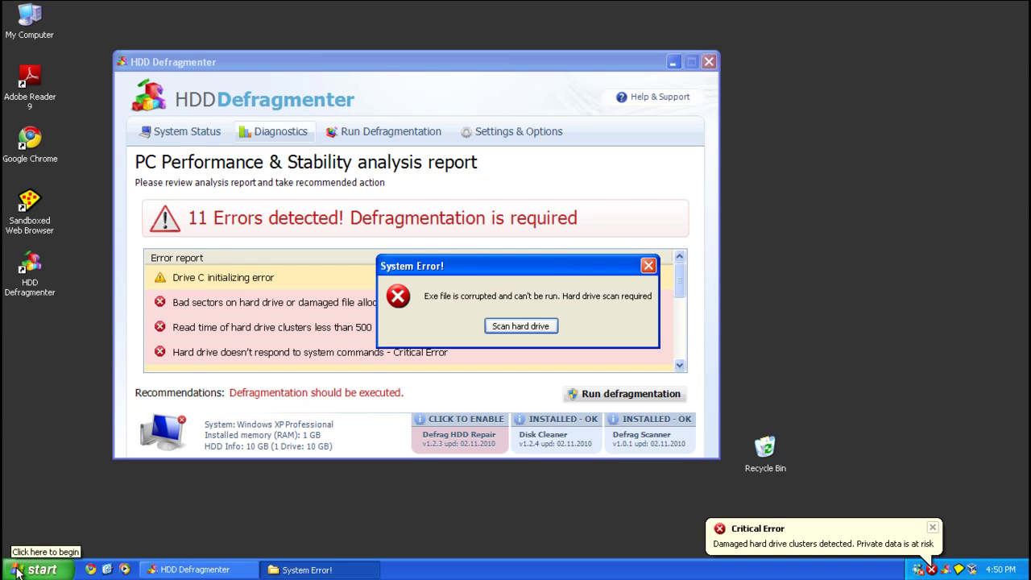
{"action": "left_click", "coordinate": [90, 569]}
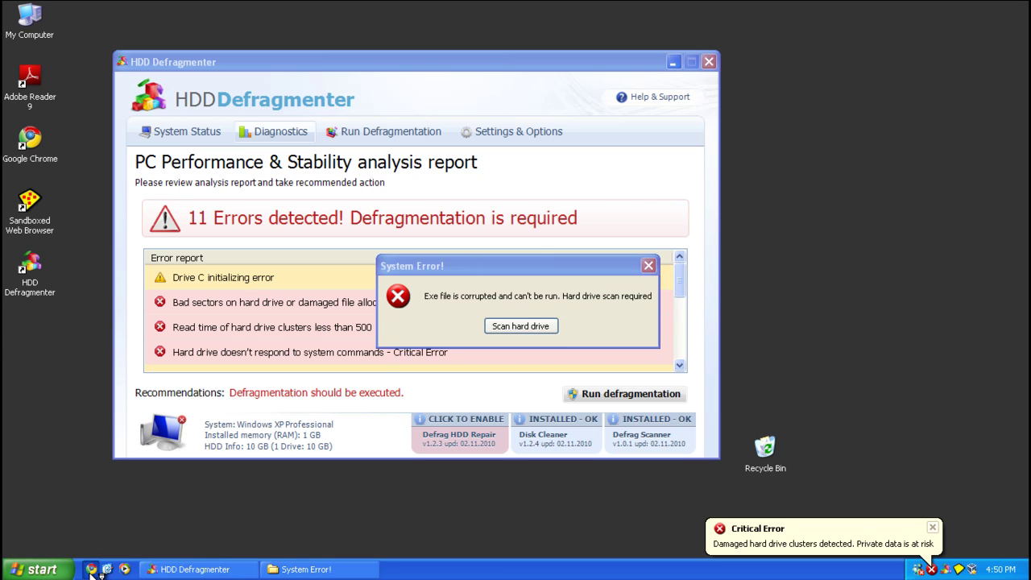
{"action": "left_click", "coordinate": [90, 569]}
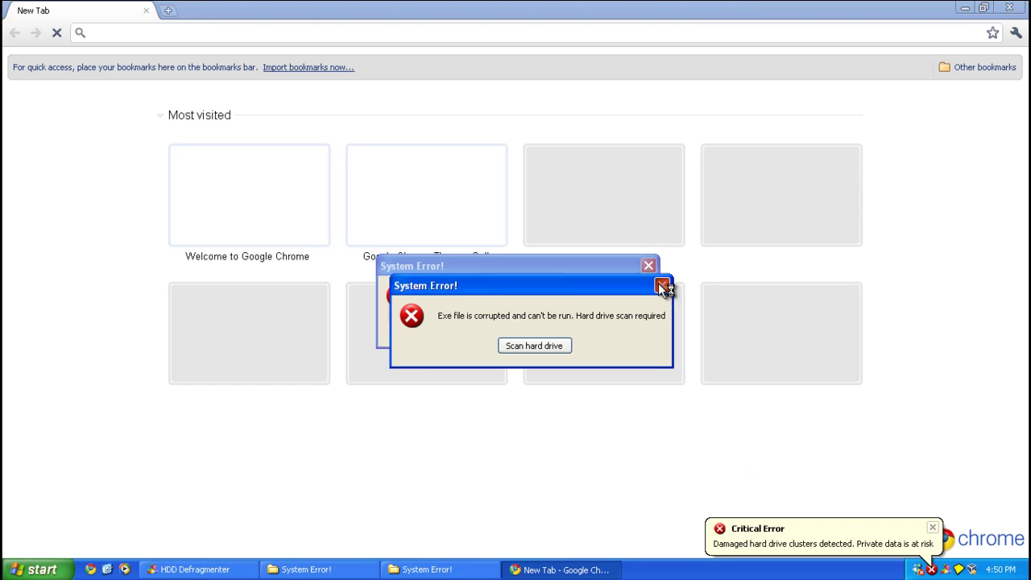
{"action": "left_click", "coordinate": [661, 285]}
{"action": "left_click", "coordinate": [648, 266]}
{"action": "left_click", "coordinate": [1012, 9]}
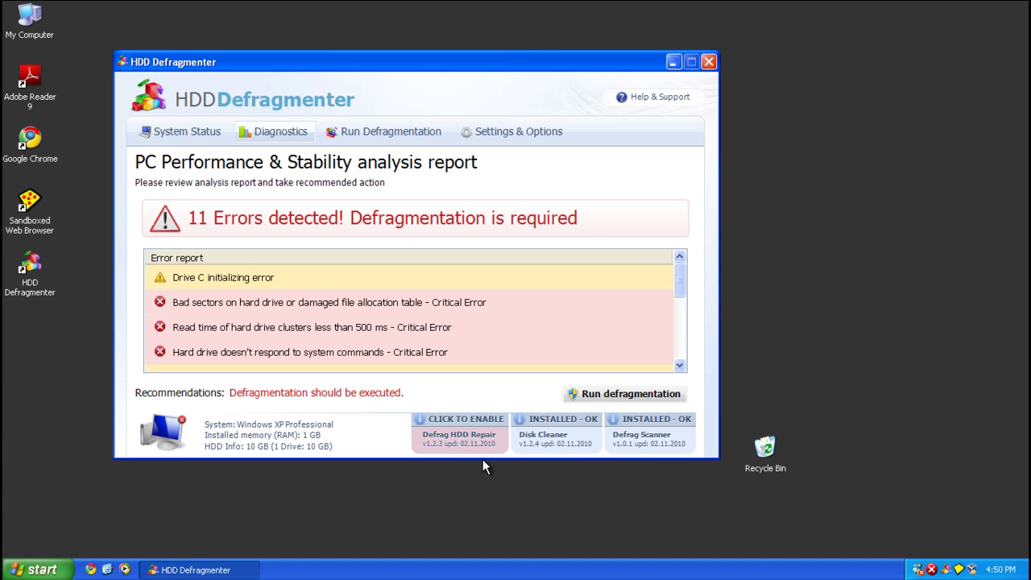
Activate Defrag HDD Repair with a registration email and pasted activation code.
{"action": "left_click", "coordinate": [465, 433]}
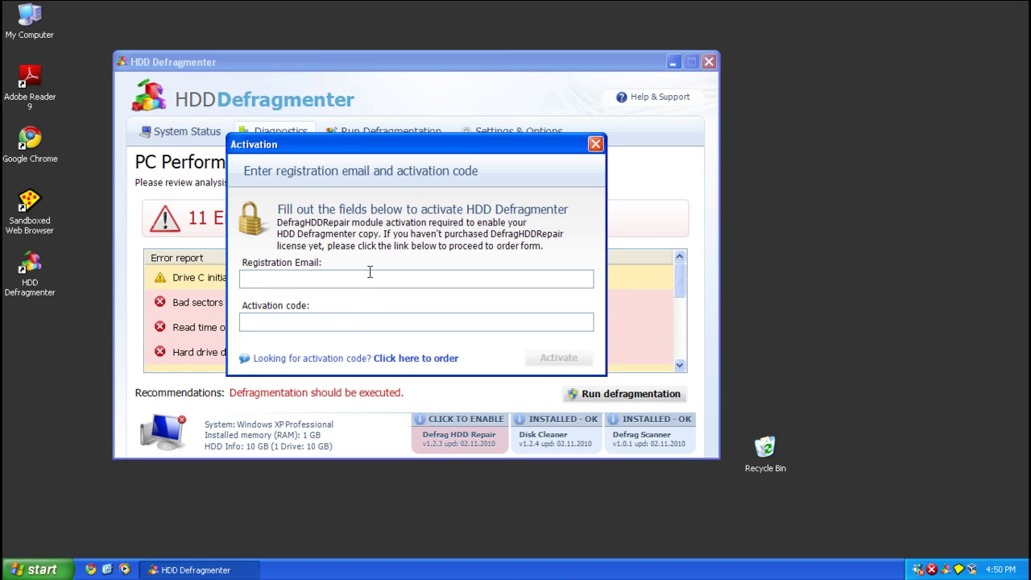
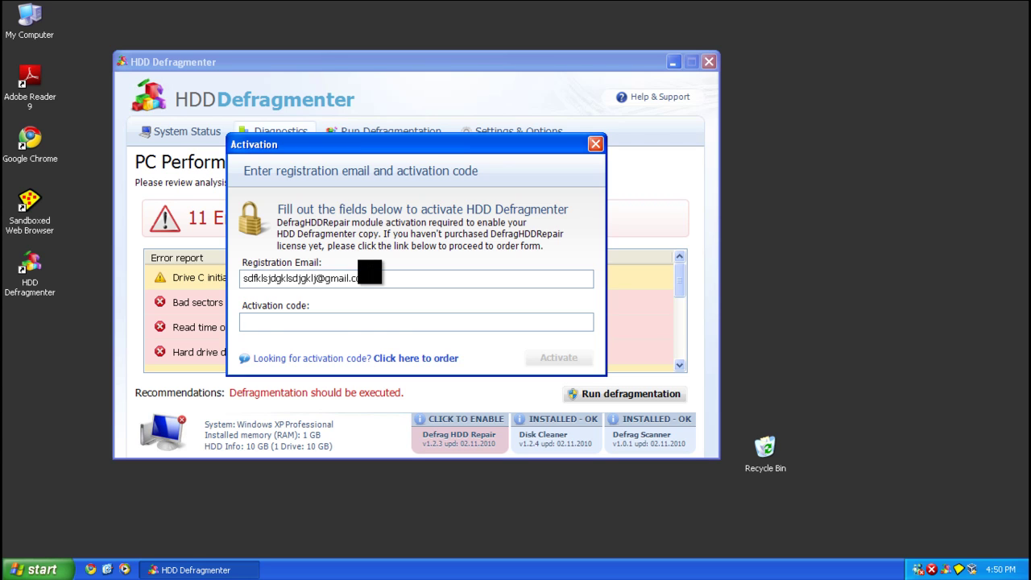
{"action": "key", "text": "ctrl+v"}
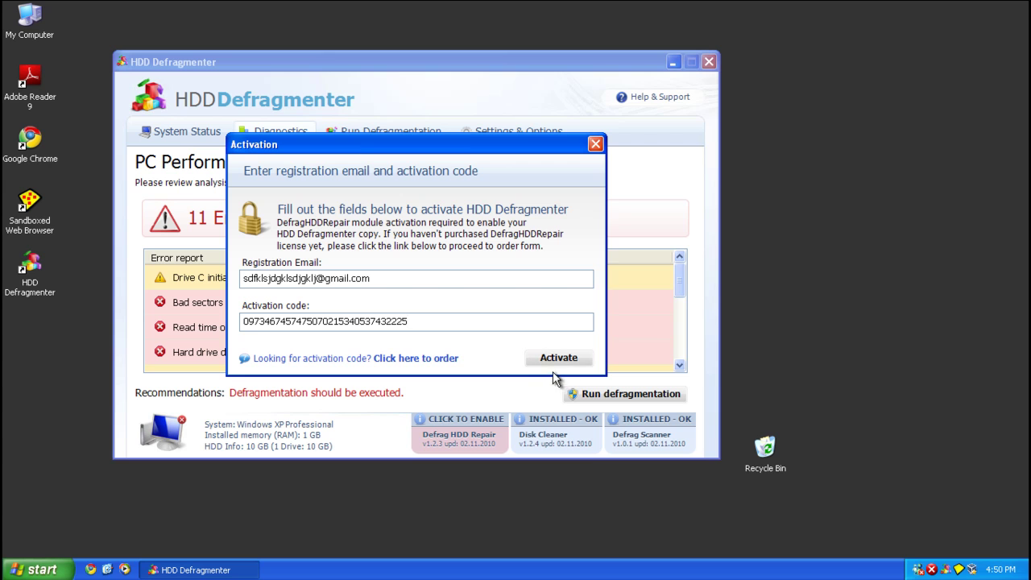
{"action": "left_click", "coordinate": [554, 369]}
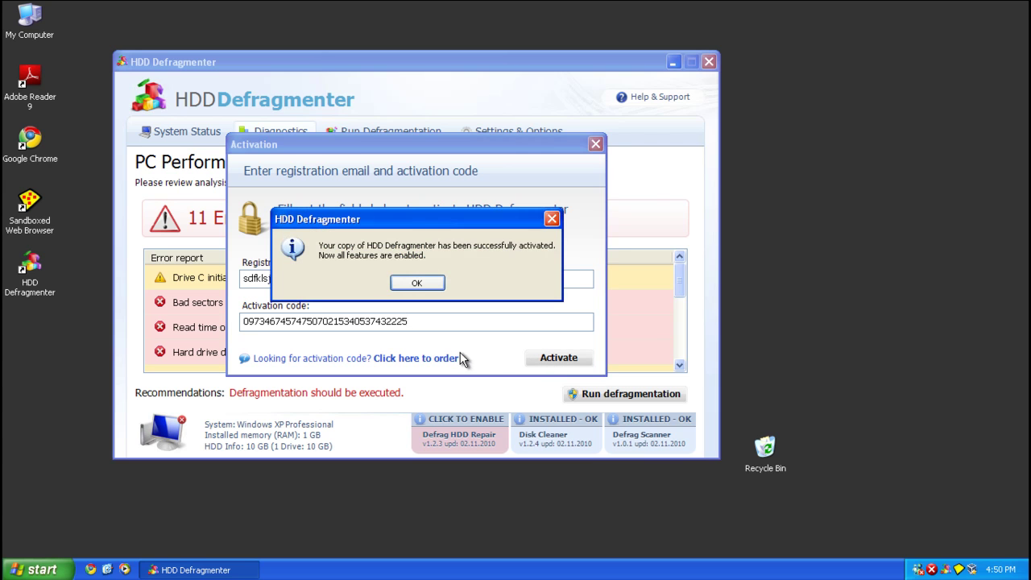
{"action": "left_click", "coordinate": [417, 283]}
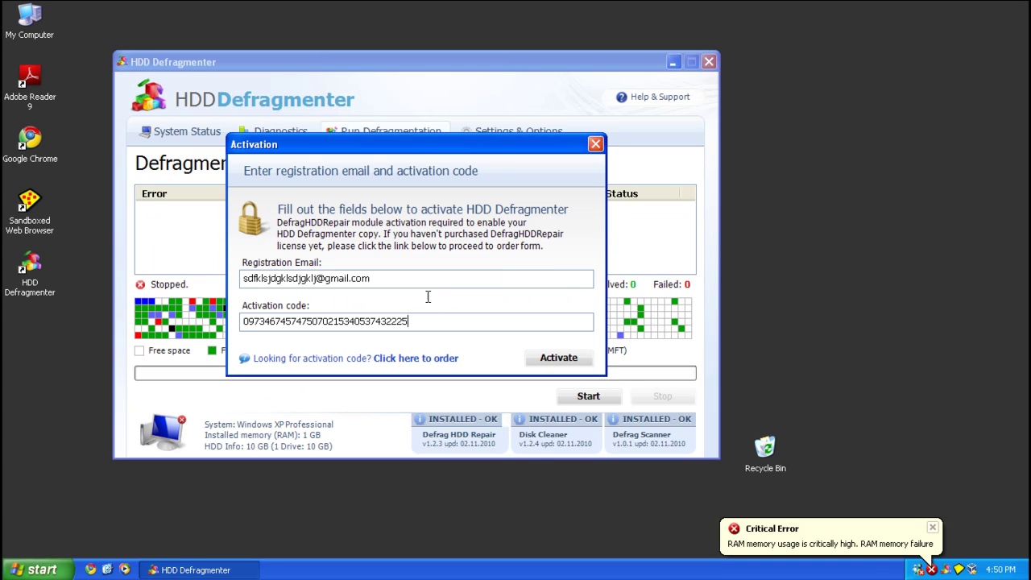
Dismiss the Notepad and Critical Error messages, then launch Google Chrome.
{"action": "left_click", "coordinate": [517, 330]}
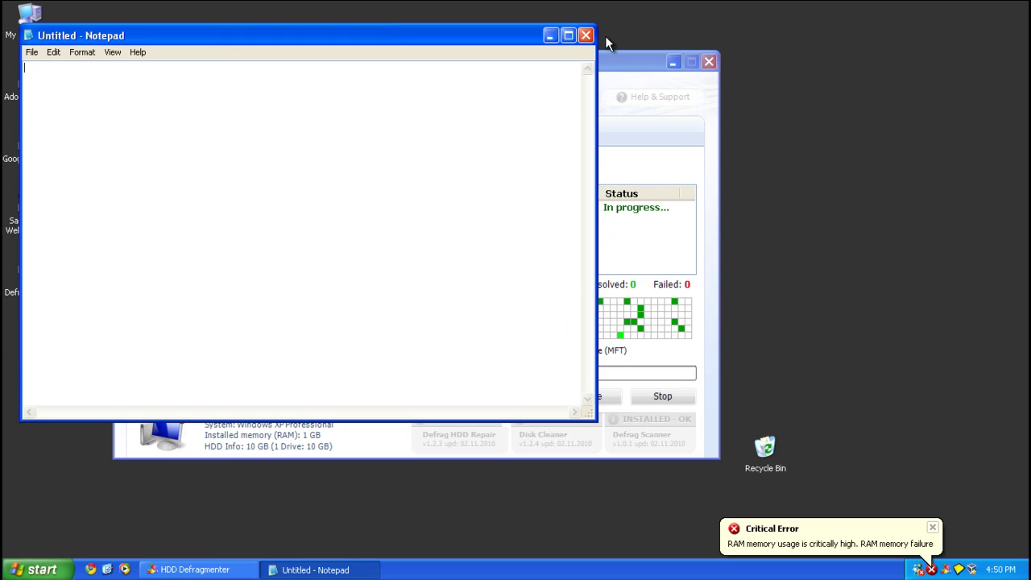
{"action": "left_click", "coordinate": [585, 35]}
{"action": "left_click", "coordinate": [930, 531]}
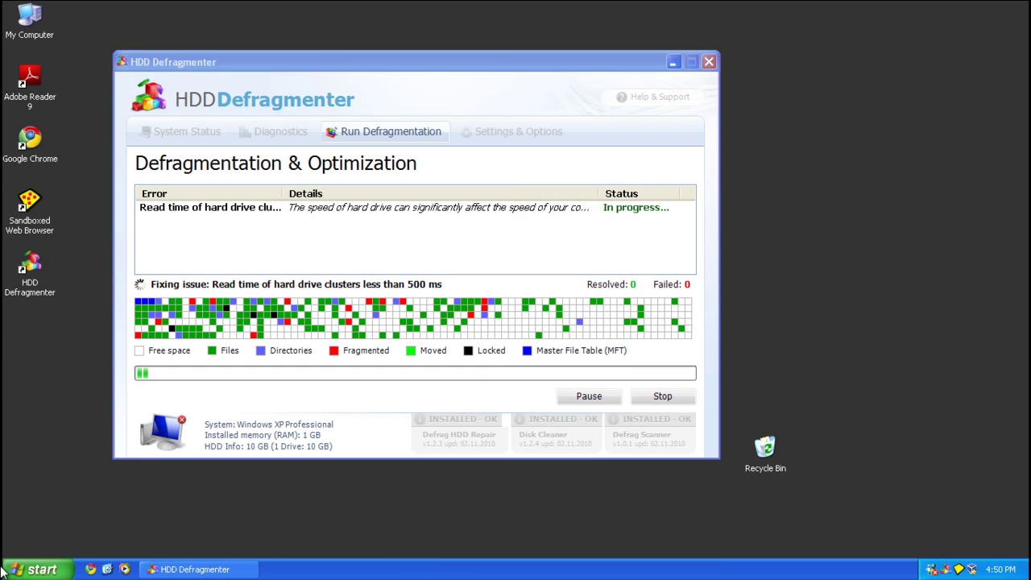
{"action": "left_click", "coordinate": [94, 570]}
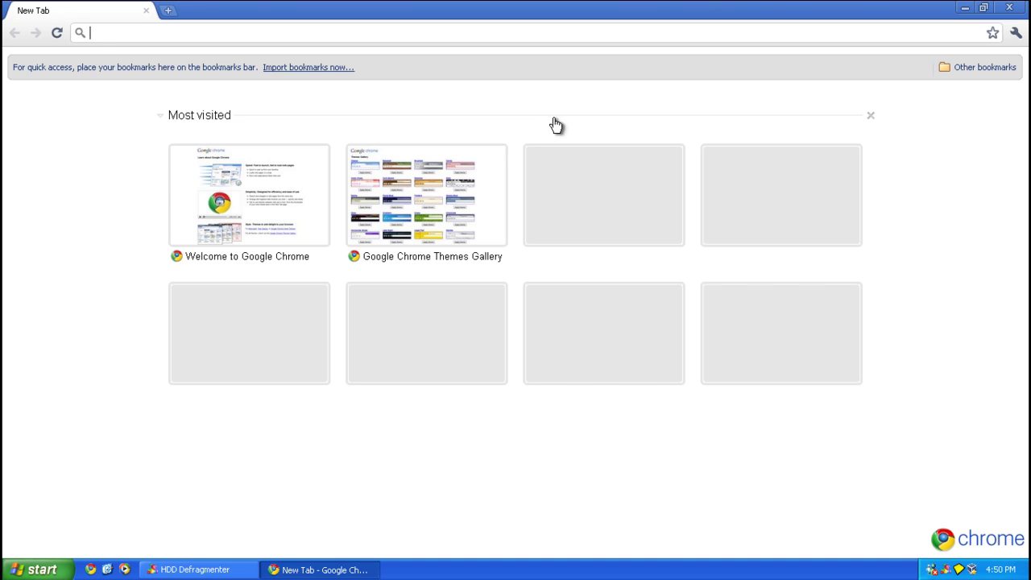
Google 'rkill' and open the BleepingComputer topic 'RKill - What it does and What it Doesn't'.
{"action": "type", "text": "rkill"}
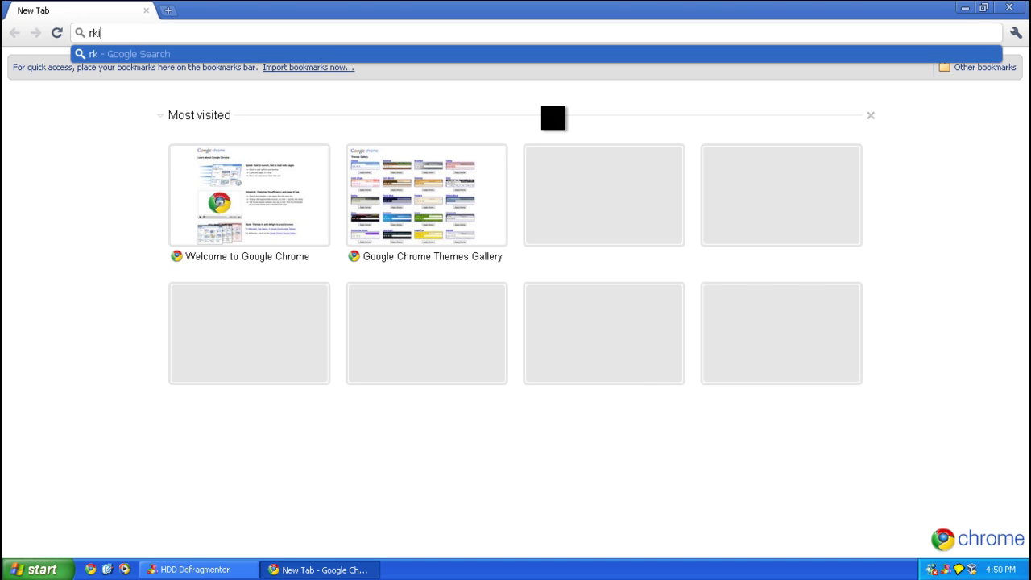
{"action": "key", "text": "Return"}
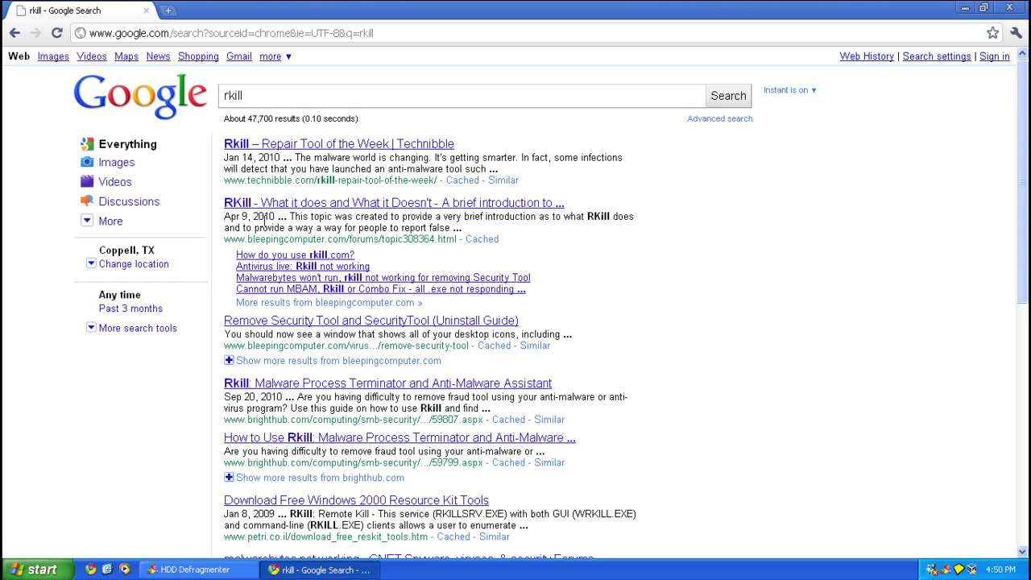
{"action": "left_click", "coordinate": [274, 202]}
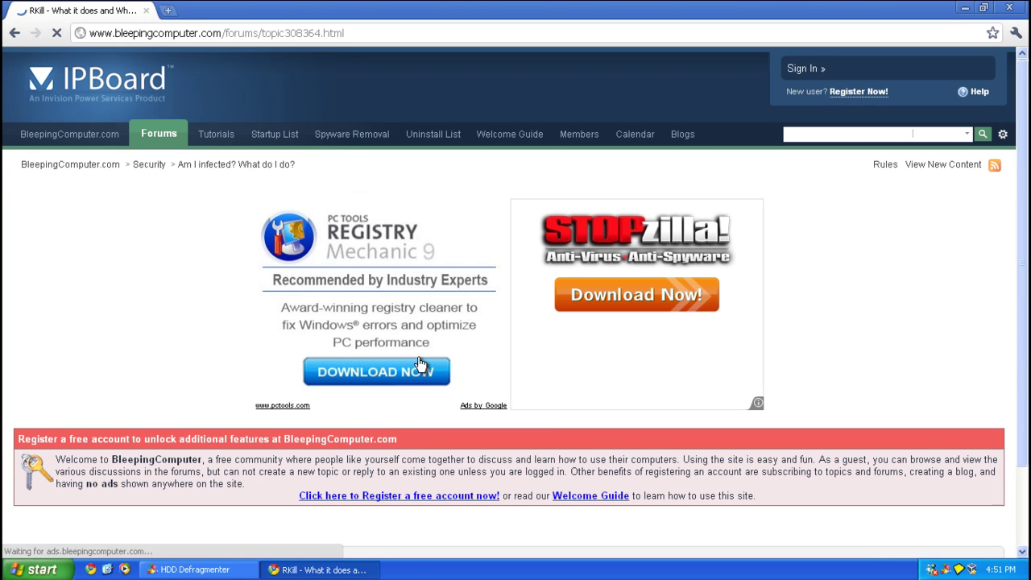
Download the iExplore.exe copy of RKill from the topic's download links.
{"action": "scroll", "coordinate": [419, 357], "scroll_direction": "down", "scroll_amount": 5}
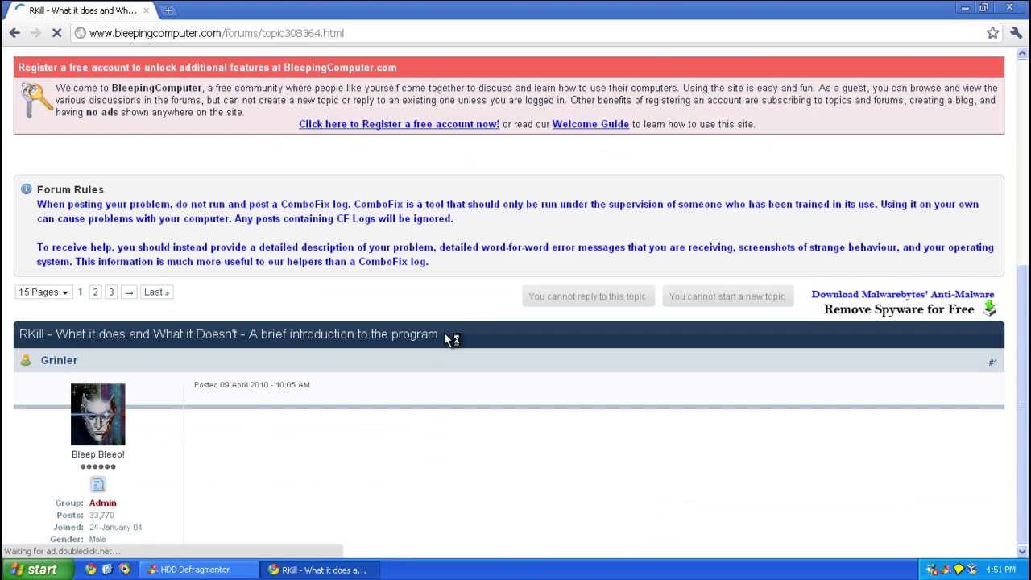
{"action": "scroll", "coordinate": [467, 314], "scroll_direction": "down", "scroll_amount": 8}
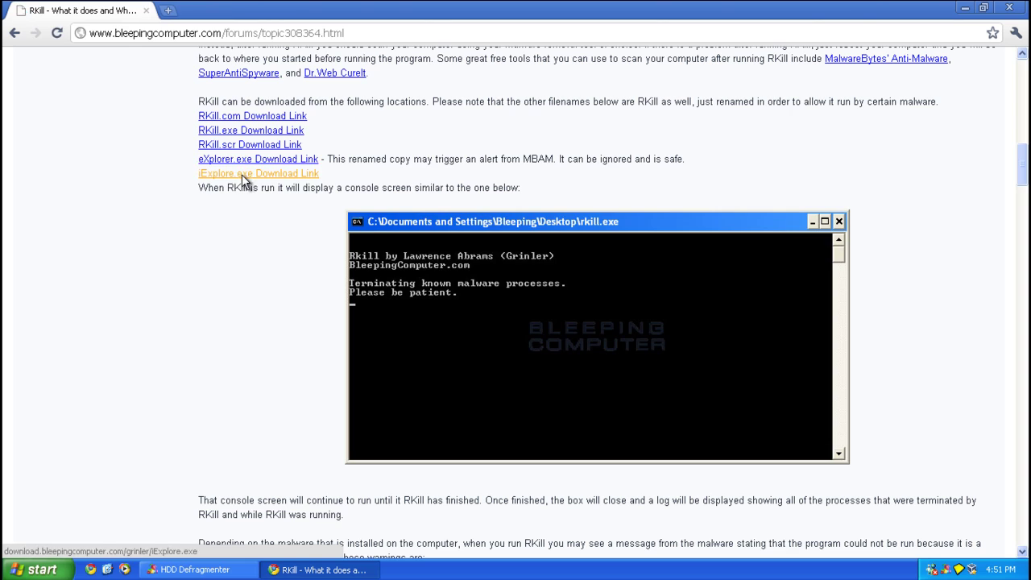
{"action": "left_click", "coordinate": [242, 174]}
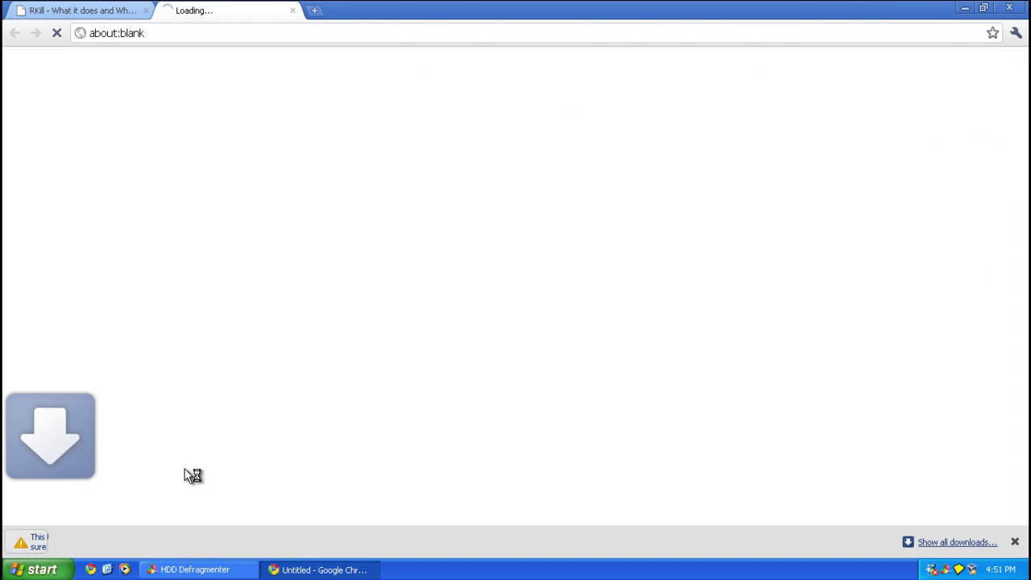
Keep iExplore.exe, run it from the desktop to kill the rogue processes, and close rkill.log.
{"action": "left_click", "coordinate": [236, 542]}
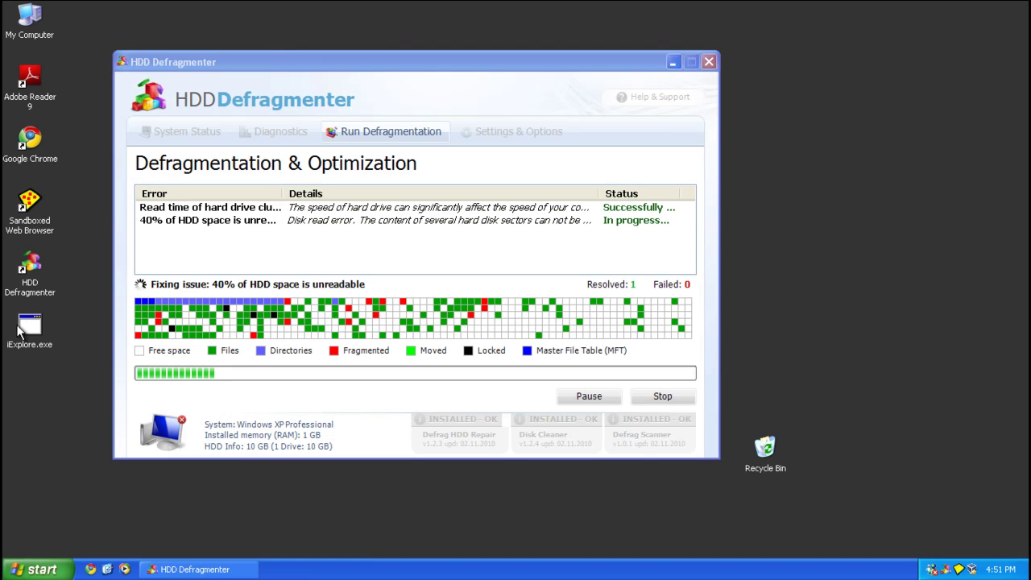
{"action": "double_click", "coordinate": [24, 326]}
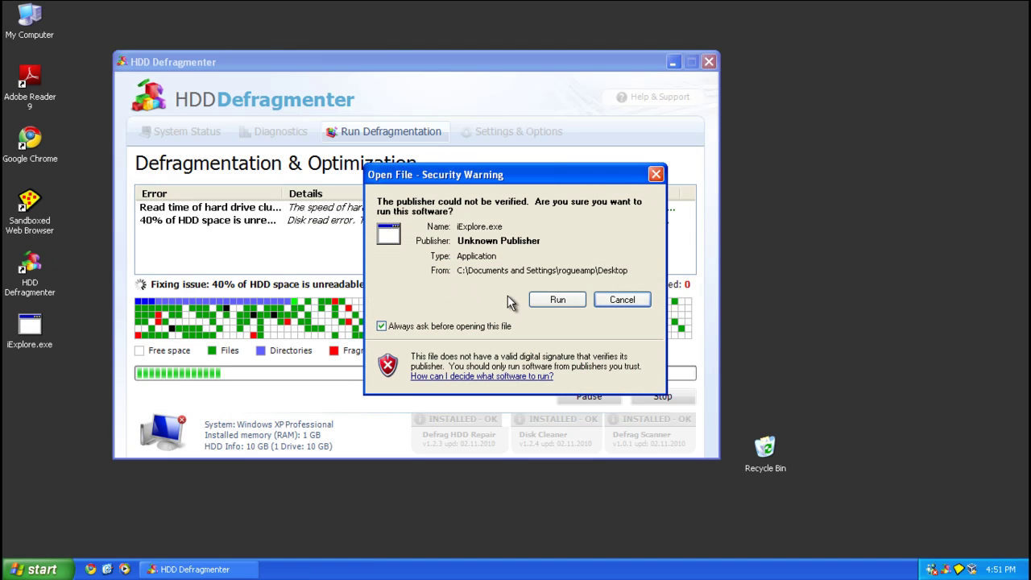
{"action": "left_click", "coordinate": [552, 299]}
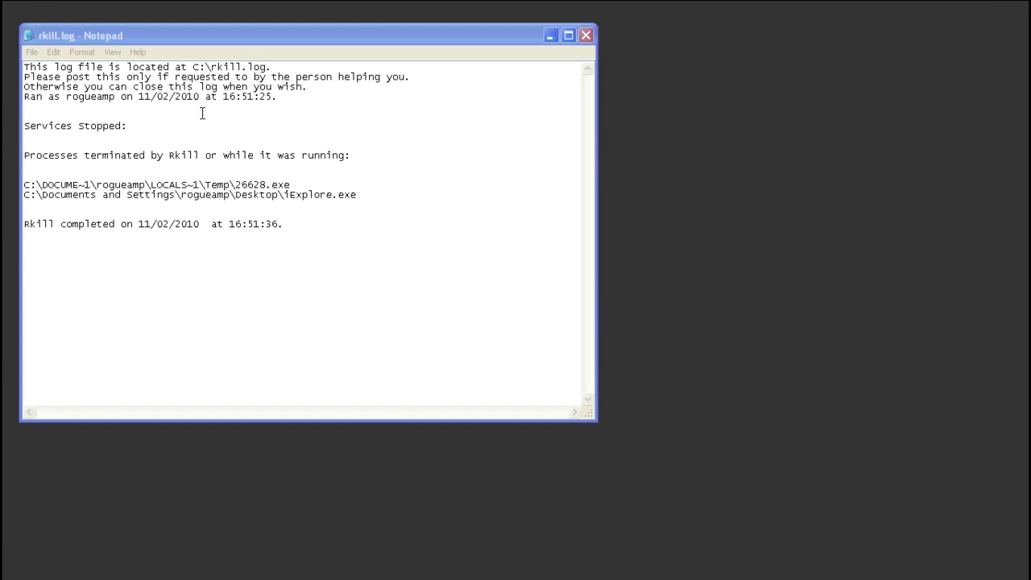
{"action": "left_click", "coordinate": [586, 35]}
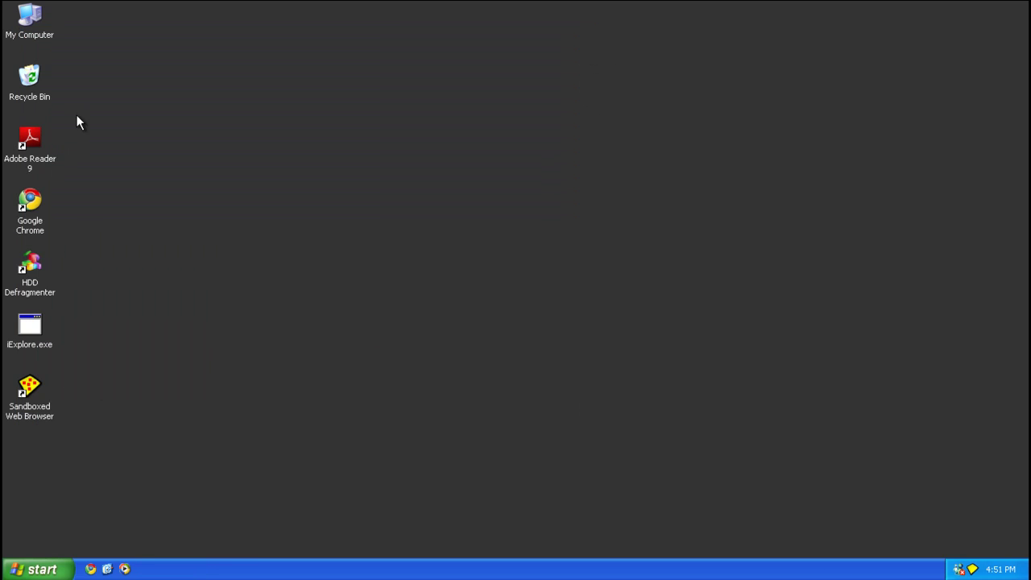
Download mbam-setup-1.46.exe from malwarebytes.org/mbam-download.php via TechSpot, keeping it despite the warning.
{"action": "left_click", "coordinate": [90, 568]}
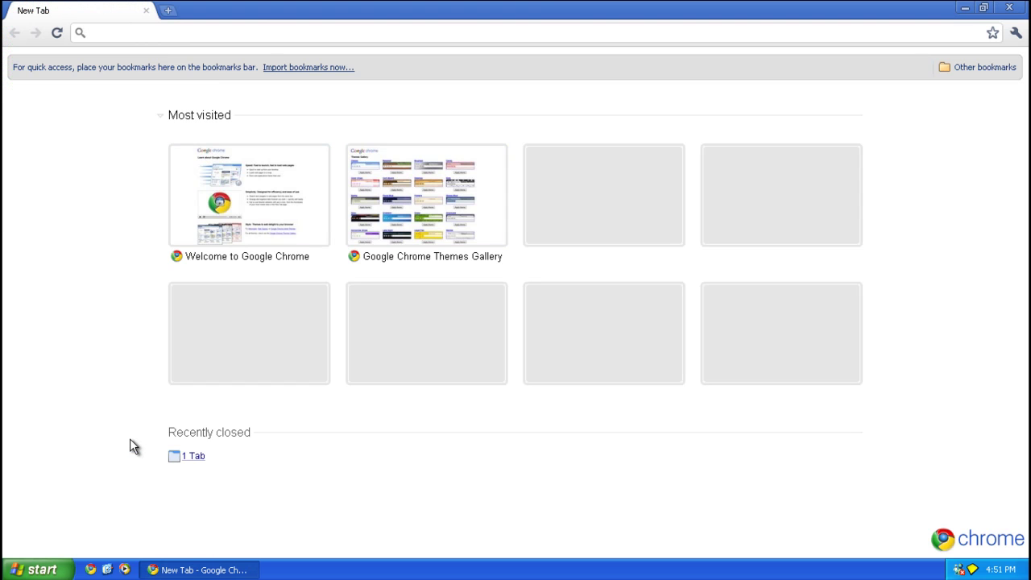
{"action": "type", "text": "malware"}
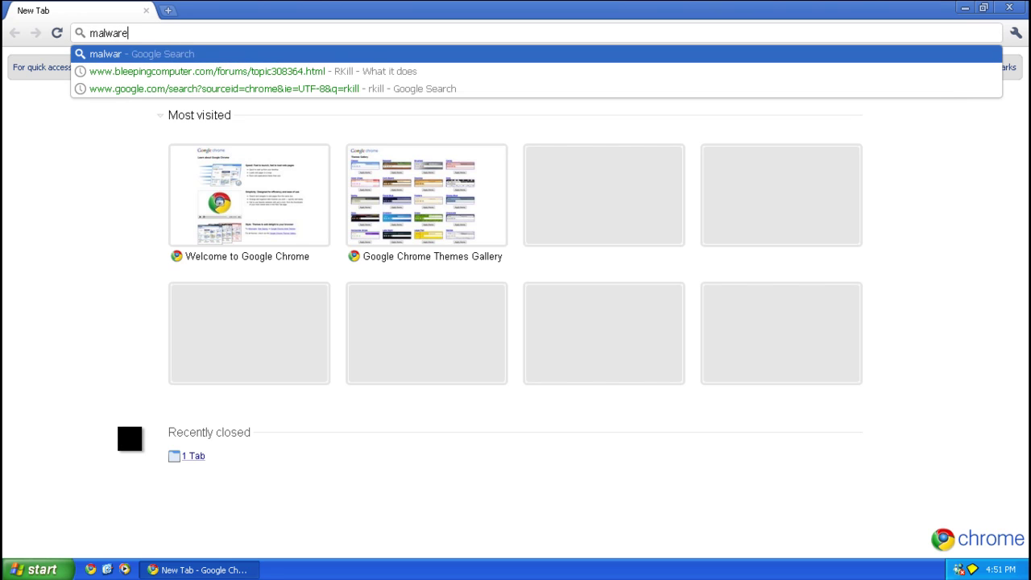
{"action": "type", "text": "bytes.org/mb"}
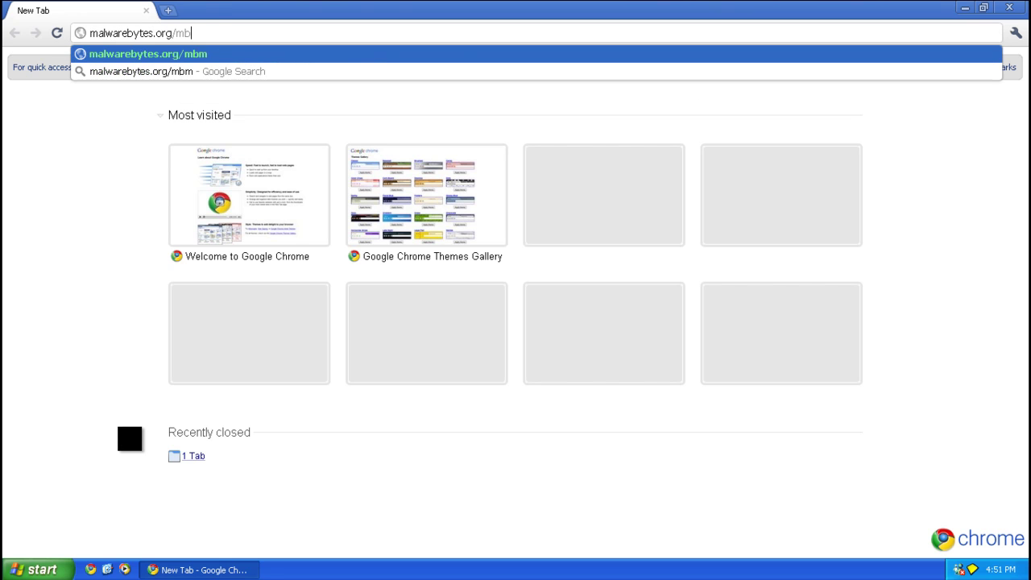
{"action": "key", "text": "BackSpace"}
{"action": "type", "text": "bam"}
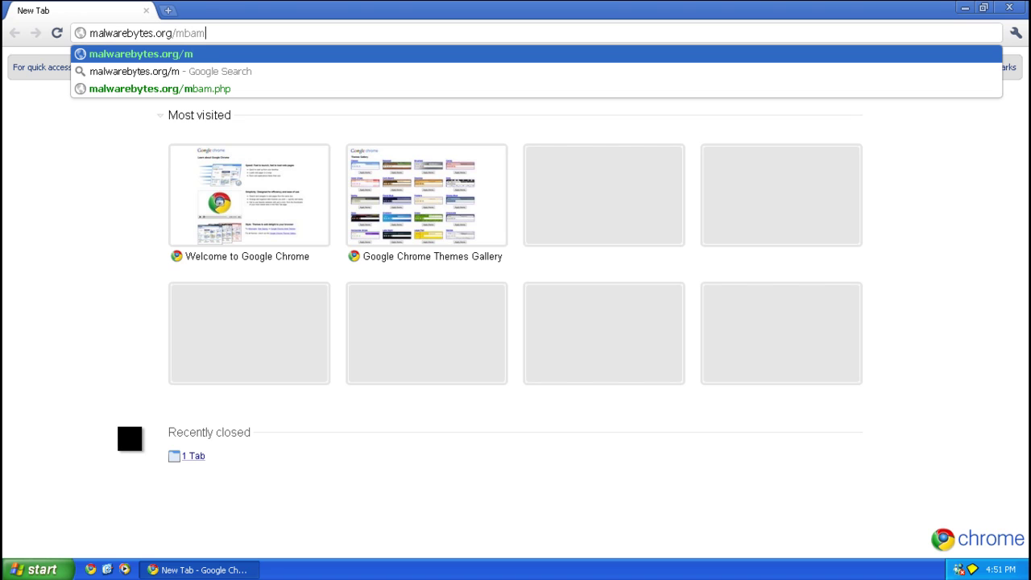
{"action": "type", "text": "-download.php"}
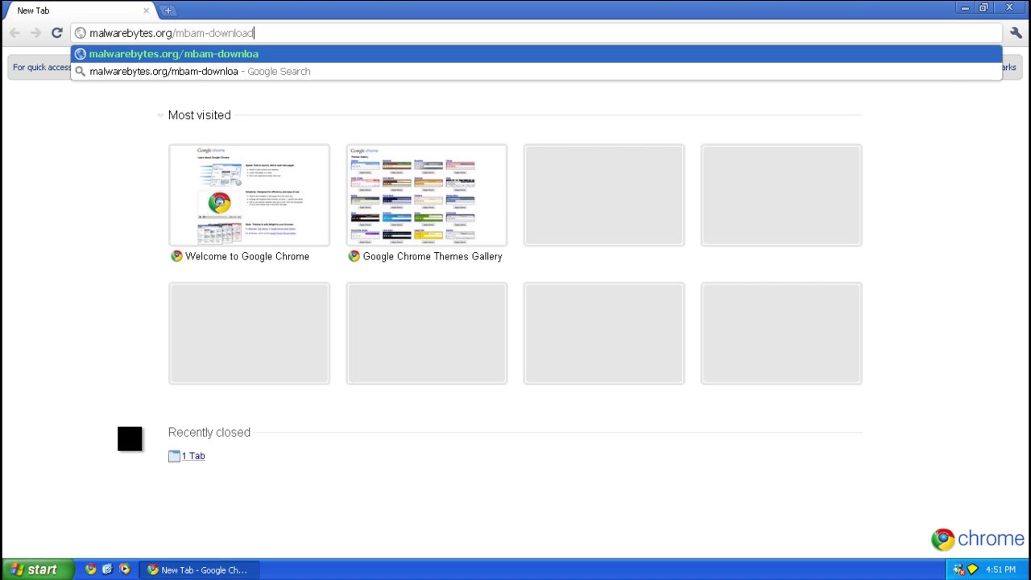
{"action": "key", "text": "Return"}
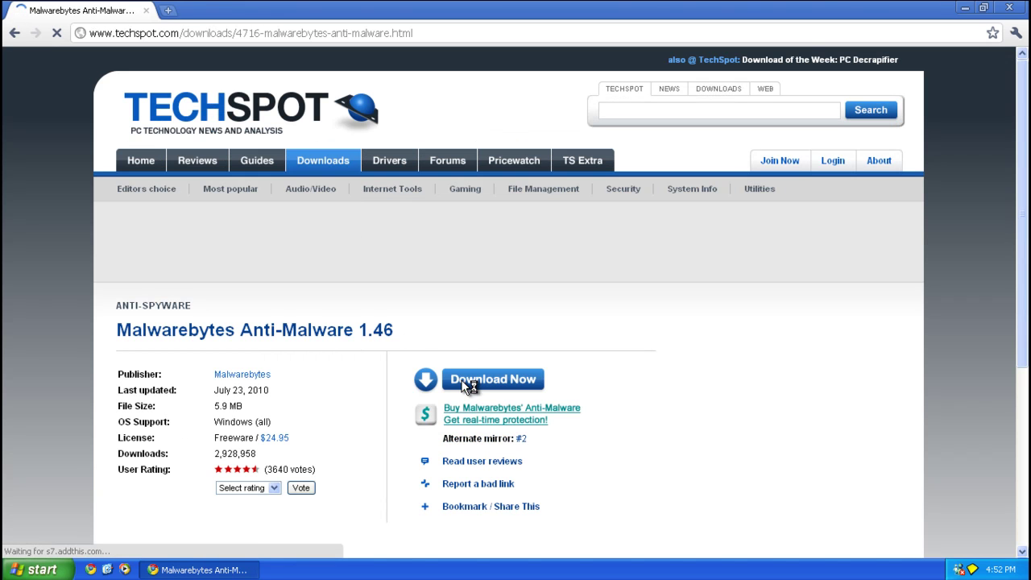
{"action": "left_click", "coordinate": [445, 380]}
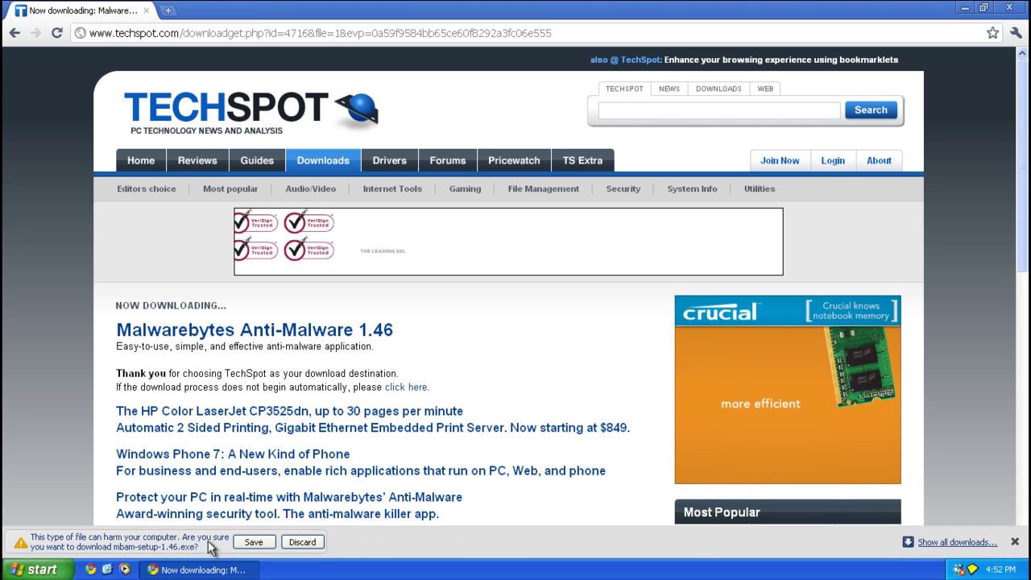
{"action": "left_click", "coordinate": [251, 542]}
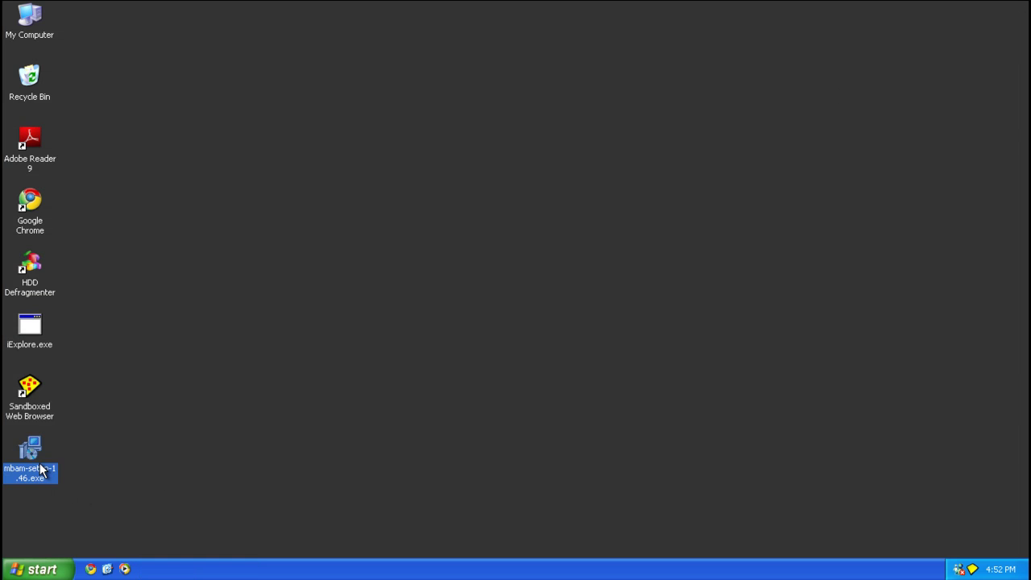
Run mbam-setup-1.46.exe, accept the license, and install with default location, folder and tasks.
{"action": "left_click", "coordinate": [559, 300]}
{"action": "left_click", "coordinate": [519, 317]}
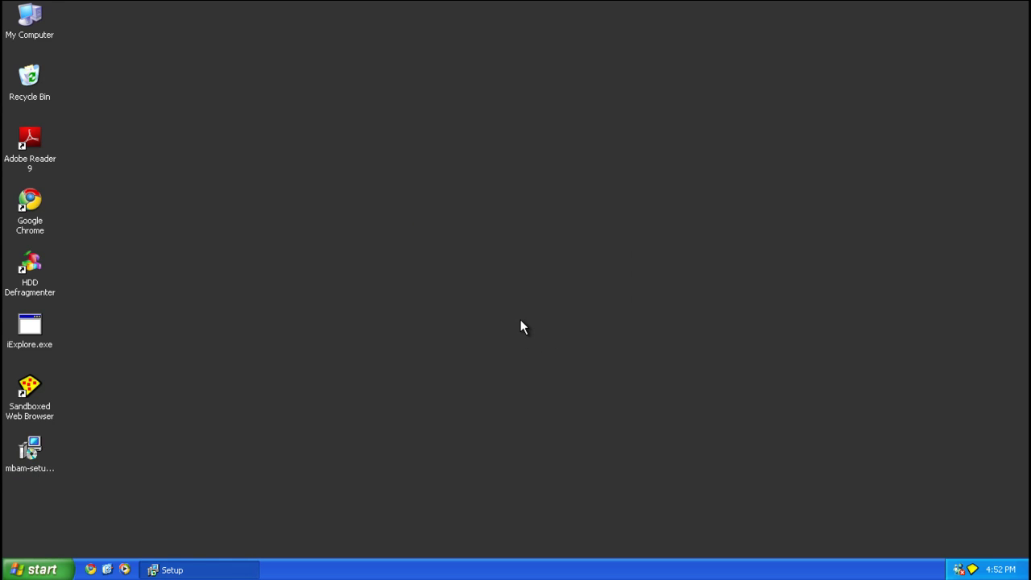
{"action": "left_click", "coordinate": [596, 408]}
{"action": "key", "text": "alt+a"}
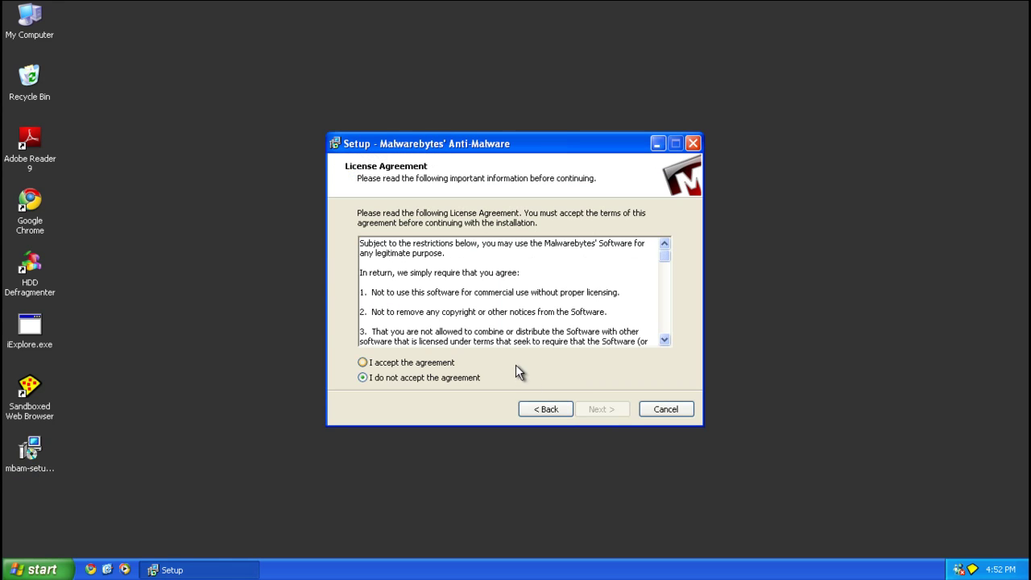
{"action": "left_click", "coordinate": [598, 410]}
{"action": "left_click", "coordinate": [597, 410]}
{"action": "left_click", "coordinate": [597, 410]}
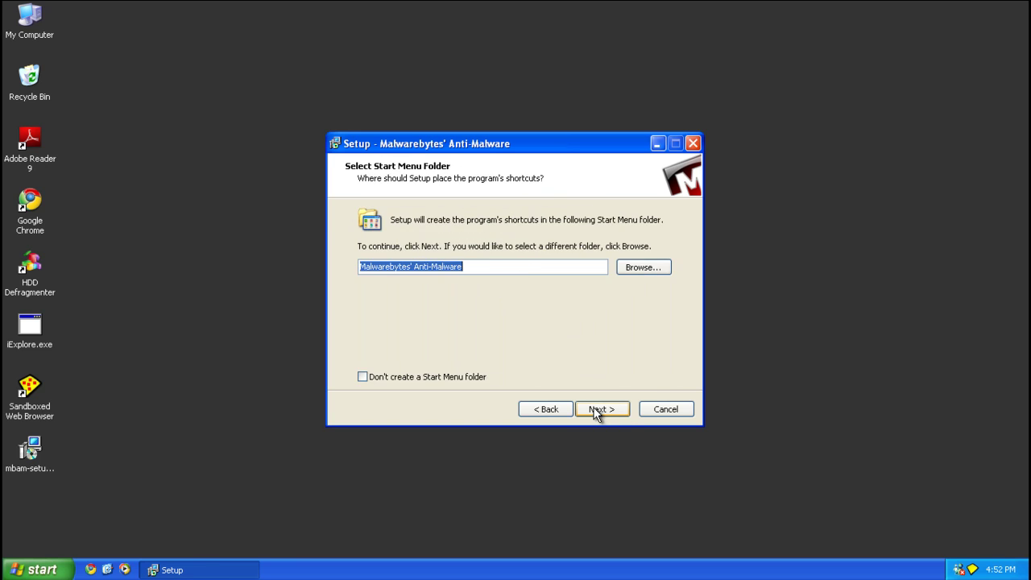
{"action": "left_click", "coordinate": [597, 411]}
{"action": "left_click", "coordinate": [596, 411]}
{"action": "left_click", "coordinate": [596, 409]}
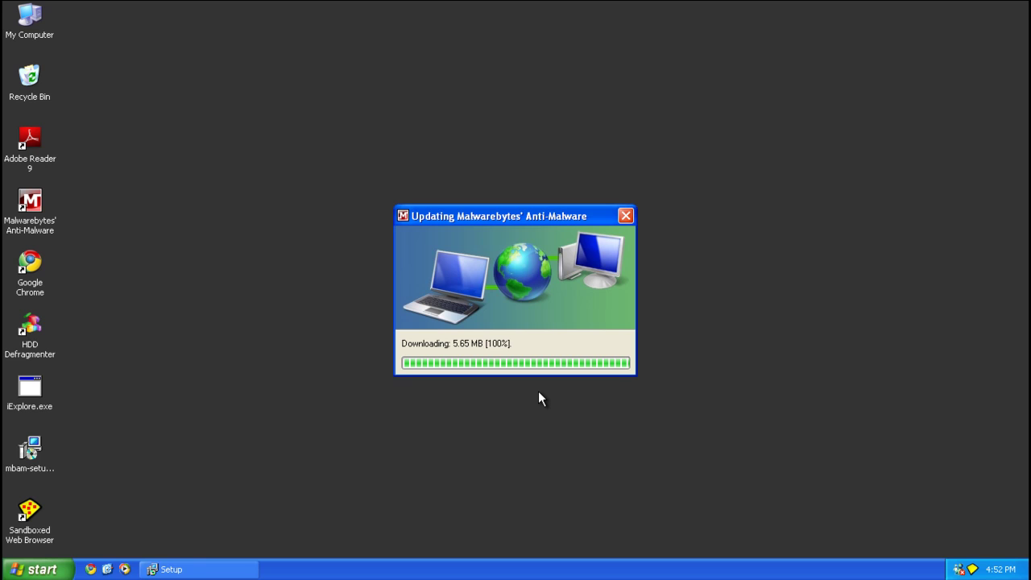
Confirm the database at version 5025 via Check for Updates, then return to the Scanner tab.
{"action": "left_click", "coordinate": [511, 296]}
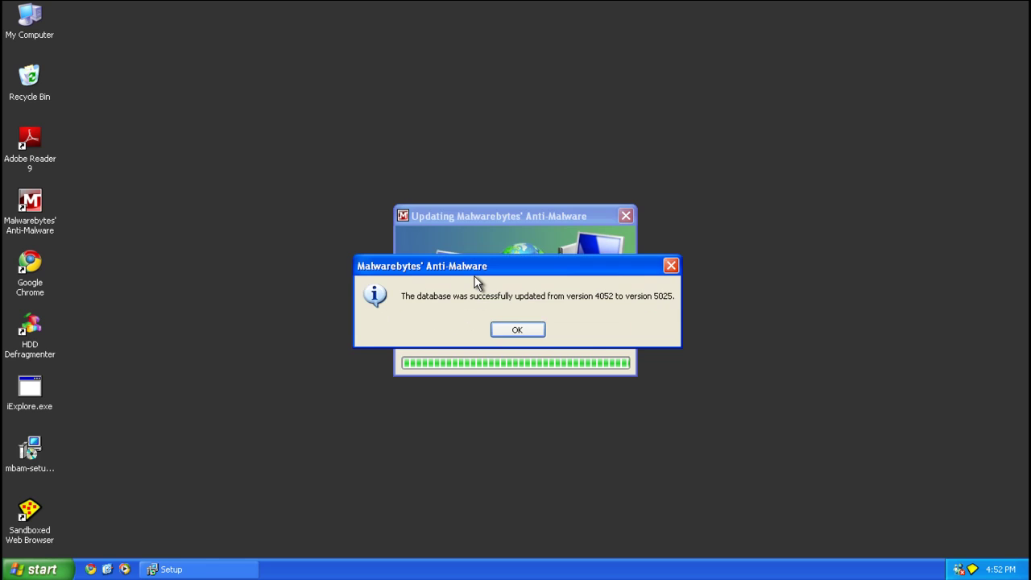
{"action": "left_click", "coordinate": [529, 331]}
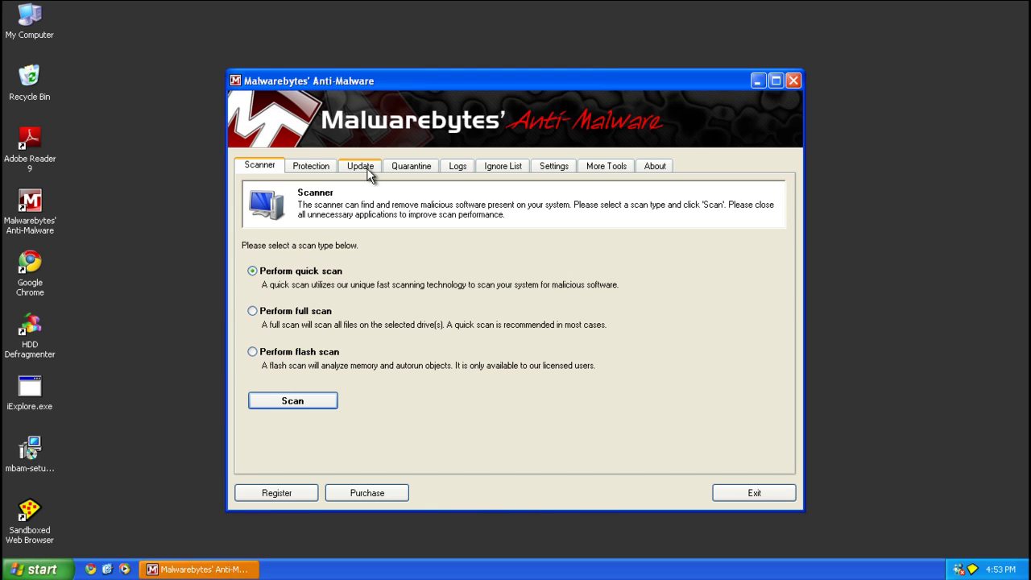
{"action": "left_click", "coordinate": [366, 167]}
{"action": "left_click", "coordinate": [352, 317]}
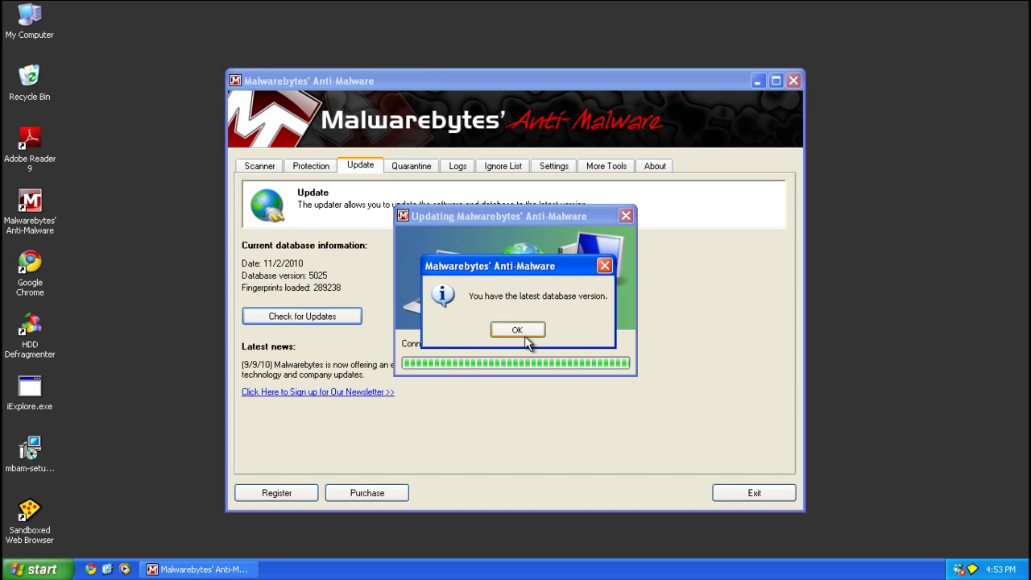
{"action": "left_click", "coordinate": [515, 330]}
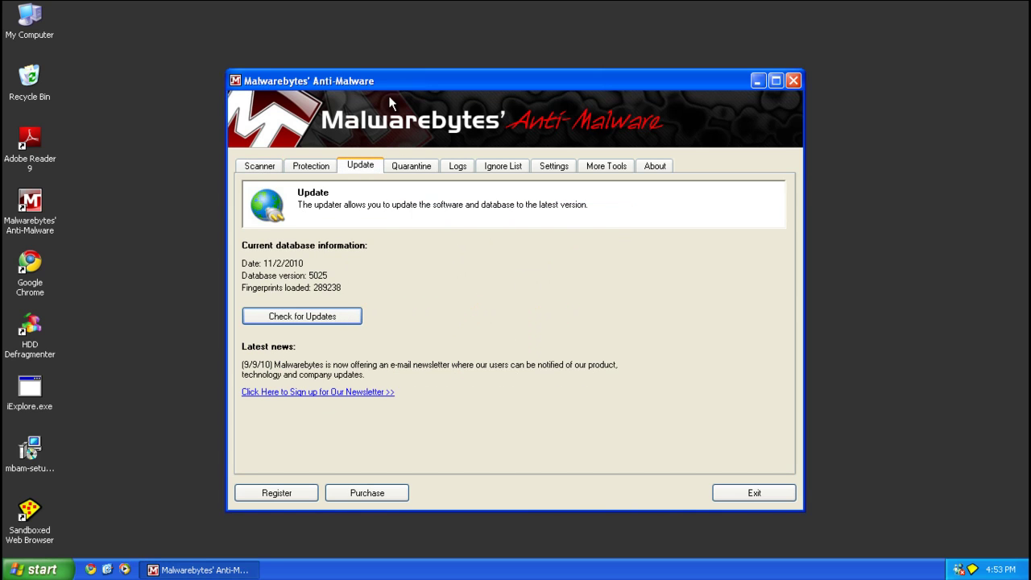
{"action": "left_click", "coordinate": [261, 166]}
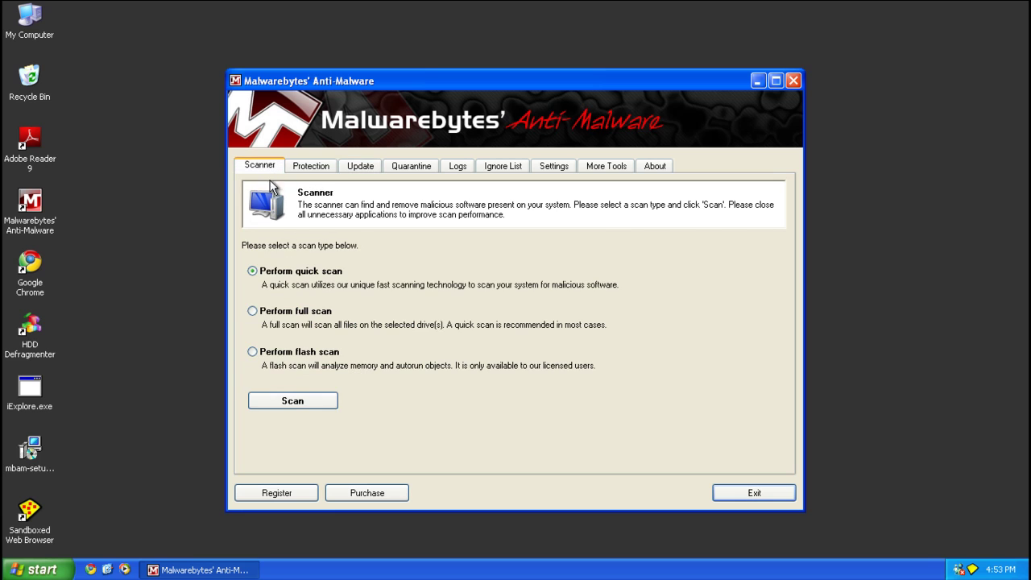
Start a quick scan with Perform quick scan selected.
{"action": "left_click", "coordinate": [280, 403]}
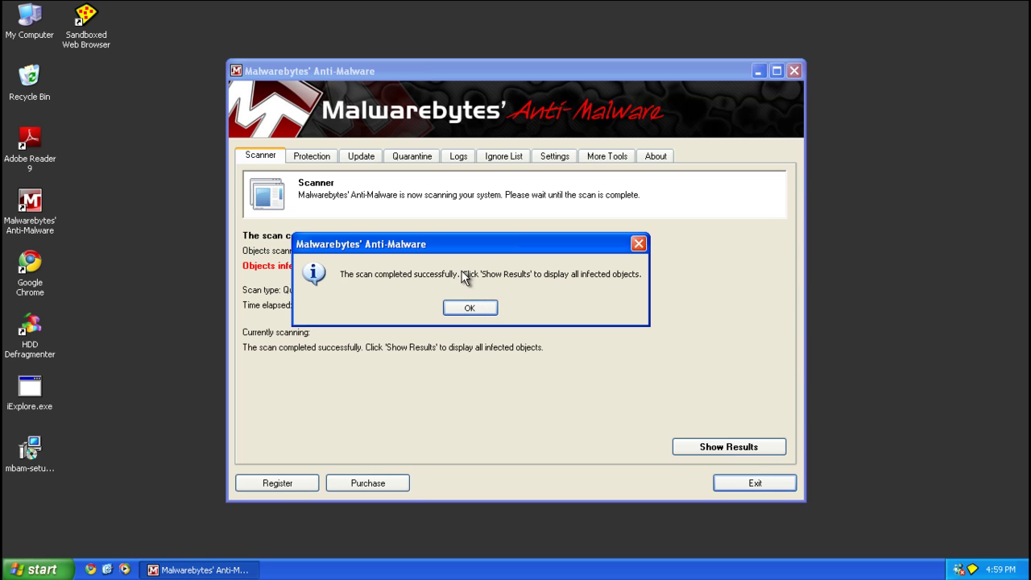
Show the nine detected infections, remove them all, and close the removal log.
{"action": "left_click", "coordinate": [488, 306]}
{"action": "left_click", "coordinate": [716, 452]}
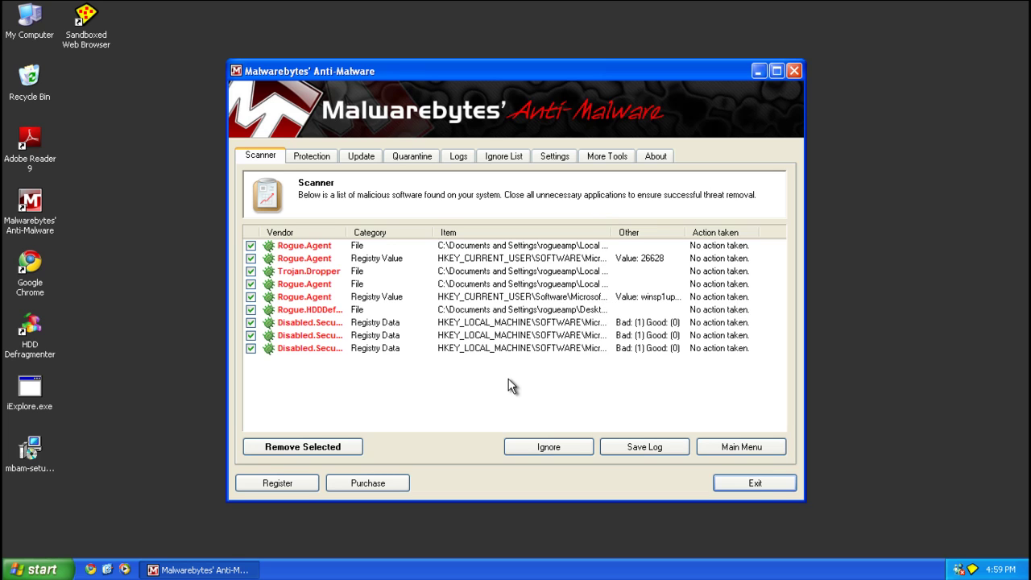
{"action": "left_click", "coordinate": [339, 449]}
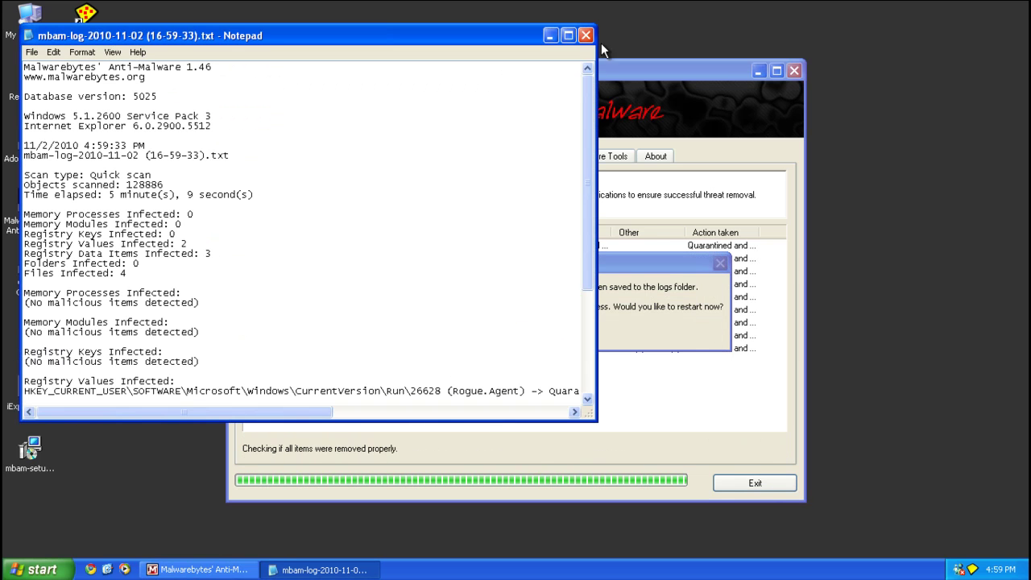
{"action": "left_click", "coordinate": [585, 37]}
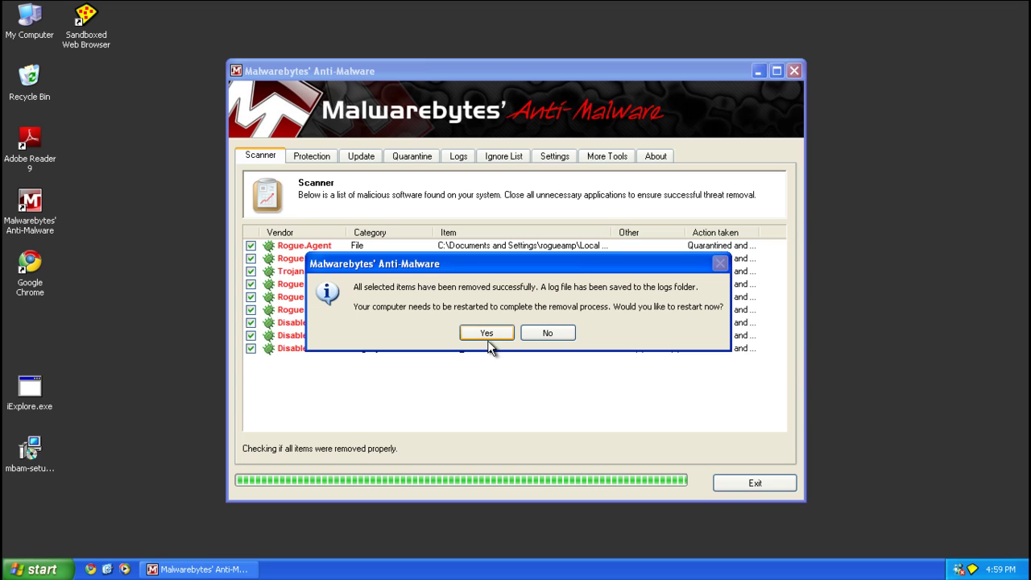